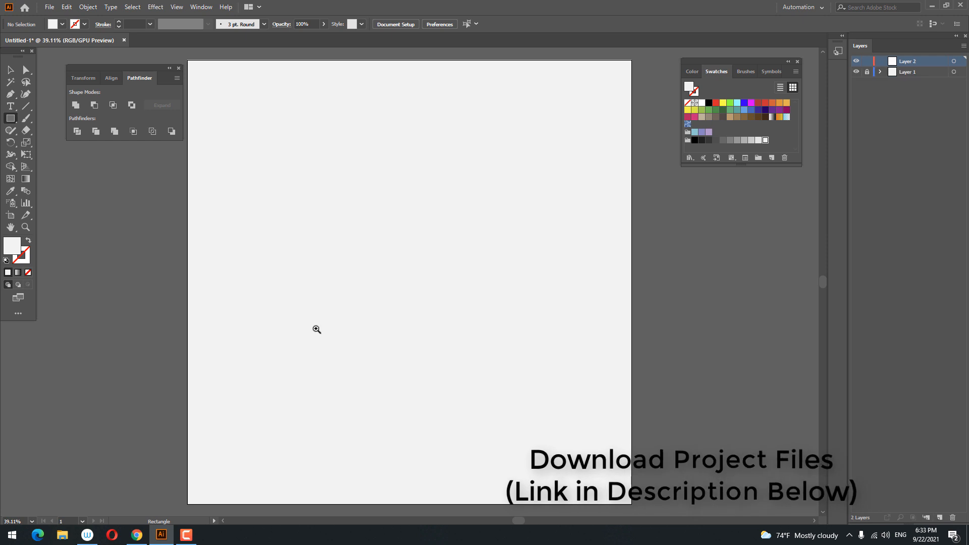
Zoom in, pick the Ellipse Tool, and set the fill colour to muted red C95F5F
drag(354, 323, 545, 287)
right_click(16, 120)
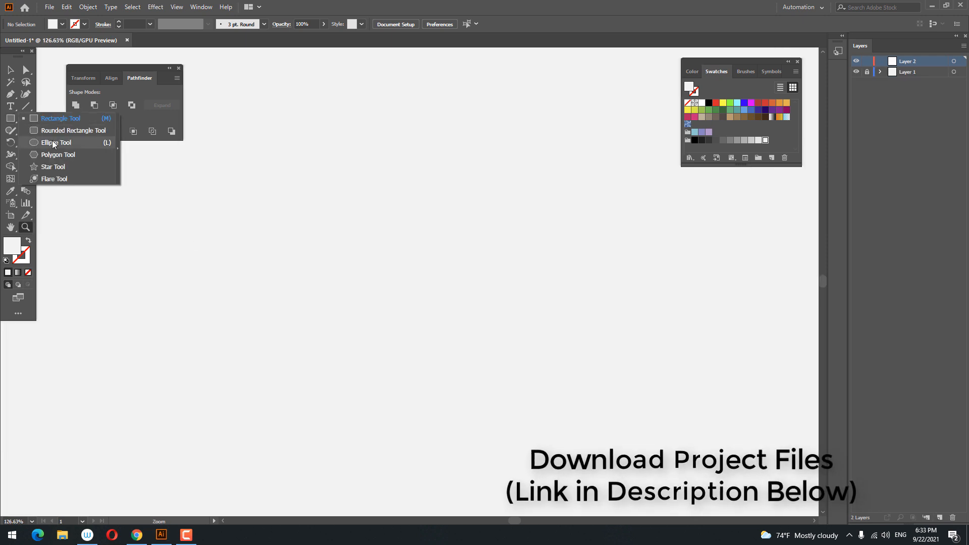
click(48, 142)
double_click(14, 246)
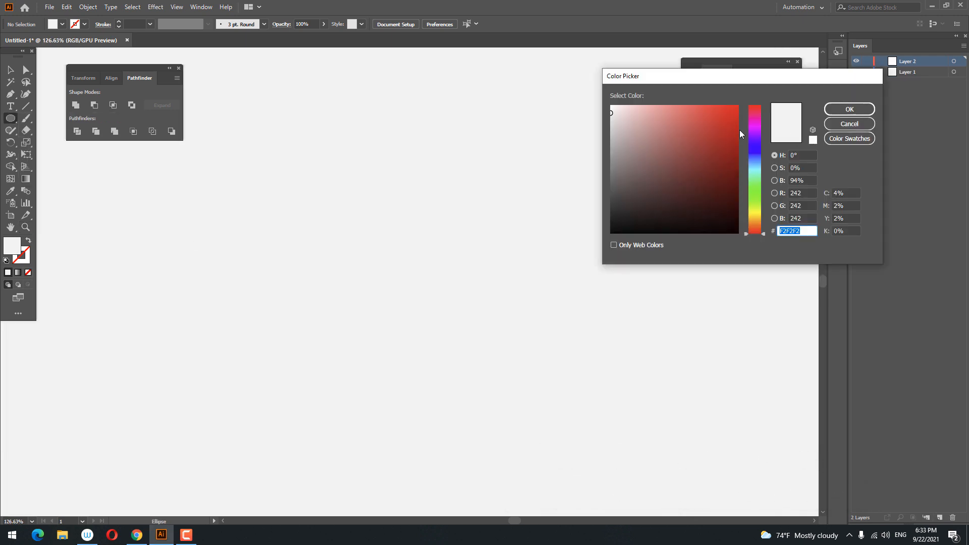
mouse_move(694, 137)
mouse_down()
mouse_move(669, 129)
mouse_move(678, 133)
mouse_up()
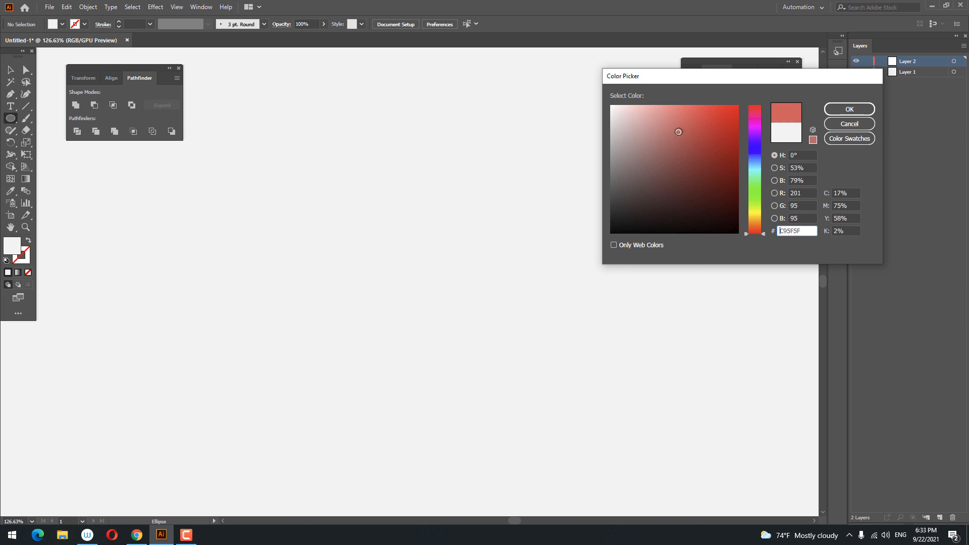
click(849, 109)
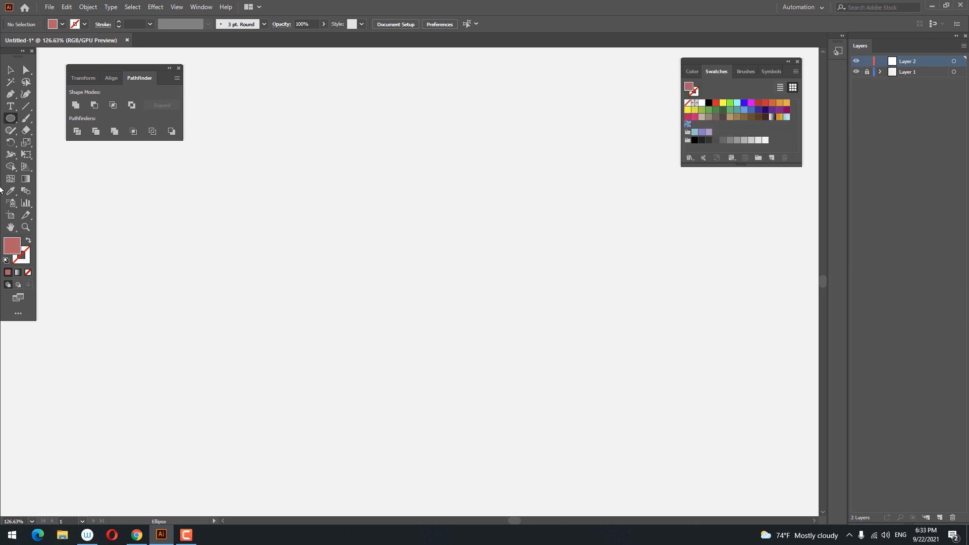
right_click(15, 119)
Draw a 153.023 pt square and recolour it a darker red (B75151)
click(49, 121)
drag(328, 171, 437, 281)
key(space)
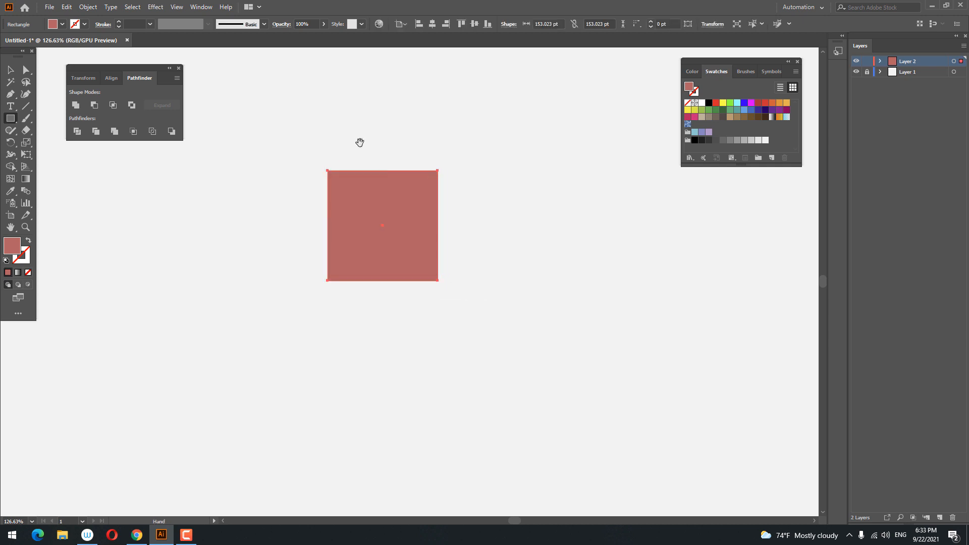
drag(360, 142, 365, 249)
ctrl+click(366, 249)
double_click(8, 248)
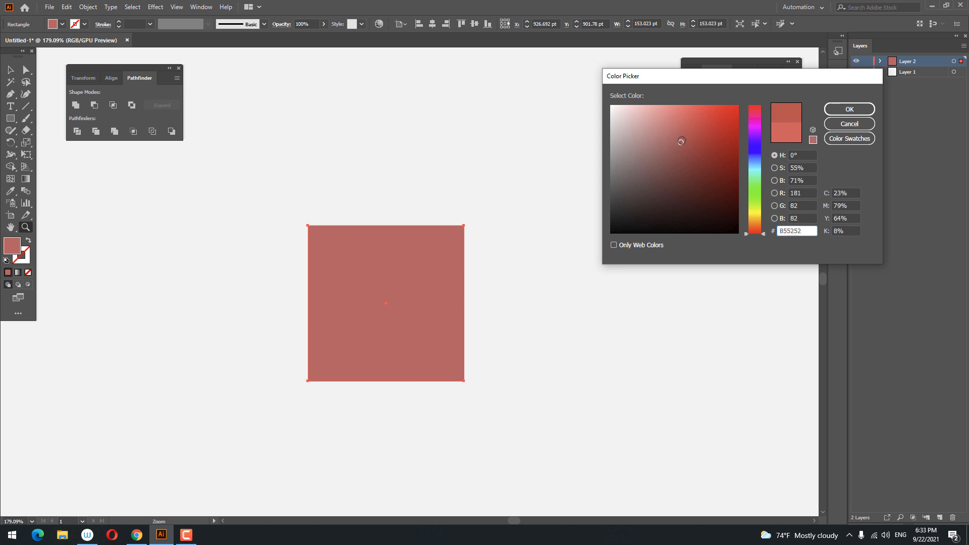
click(849, 109)
Draw a 153.023 × 132.965 pt rectangle directly above the square
click(14, 118)
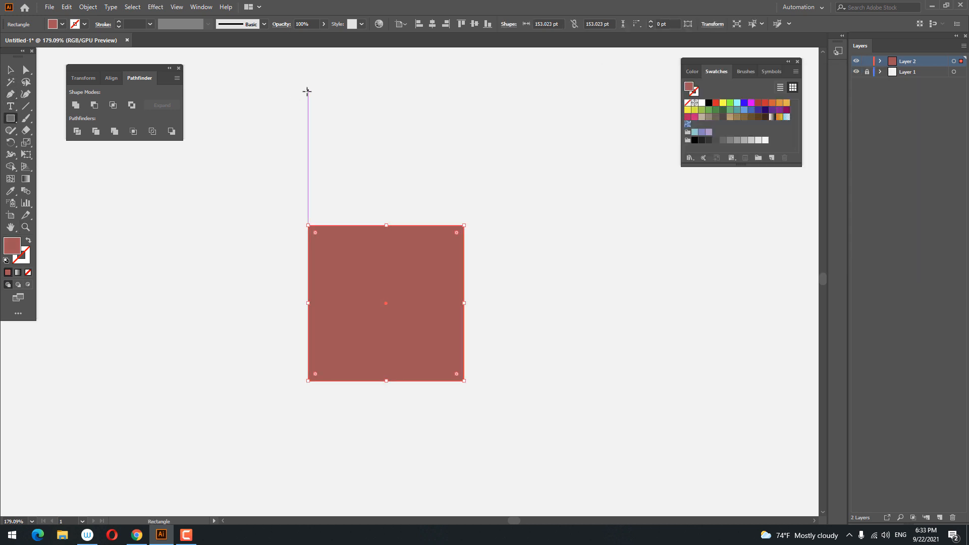
drag(307, 91, 464, 225)
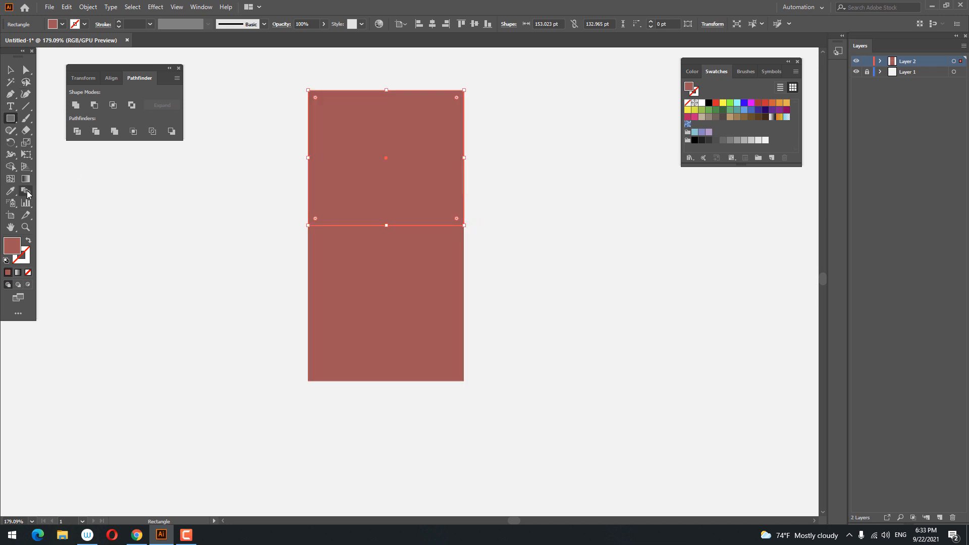
click(27, 155)
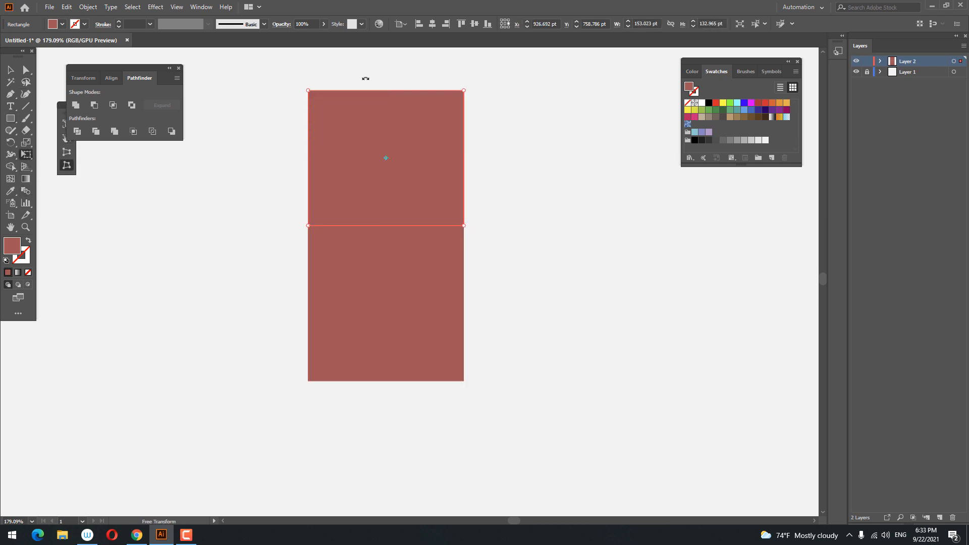
Perspective-distort the top rectangle into a trapezoid with a narrow top edge
drag(311, 91, 388, 158)
click(11, 72)
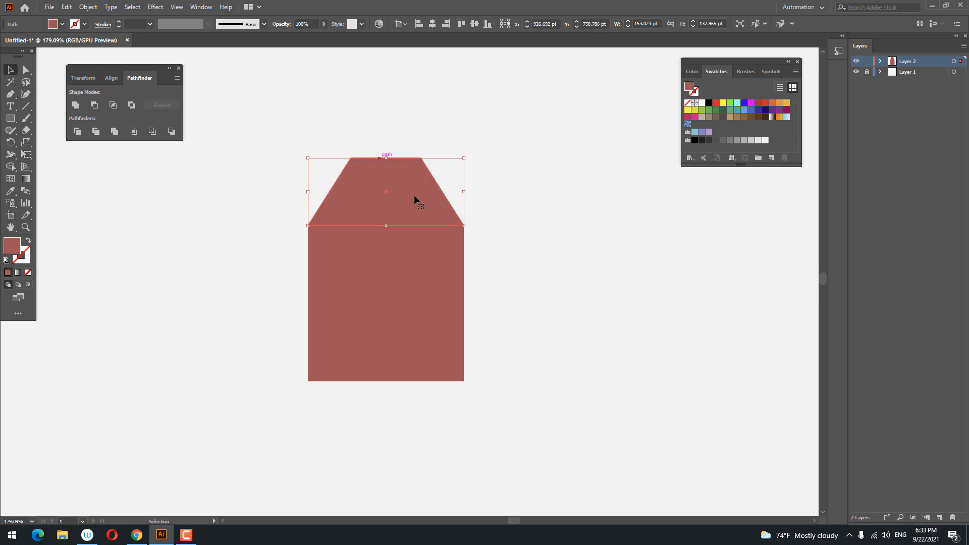
click(551, 350)
drag(575, 315, 95, 213)
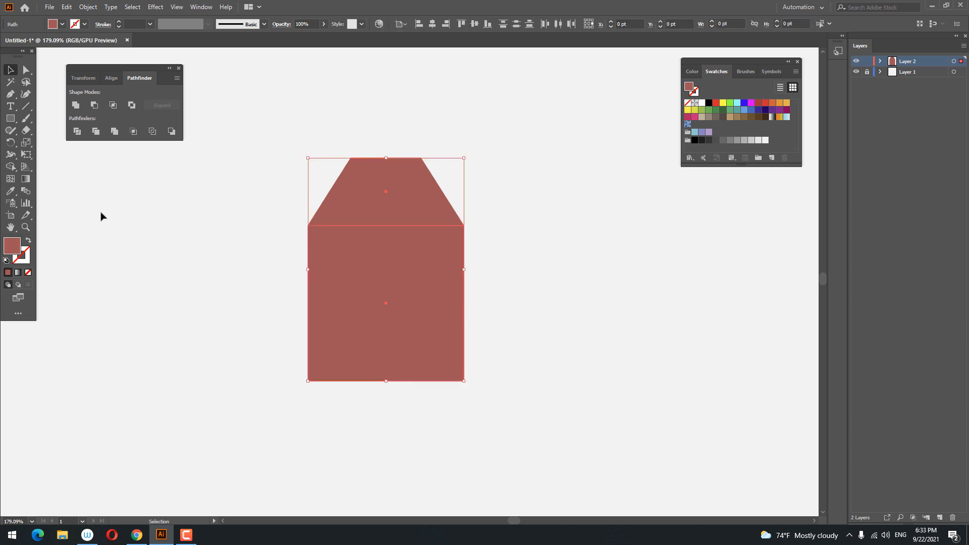
click(190, 171)
click(356, 175)
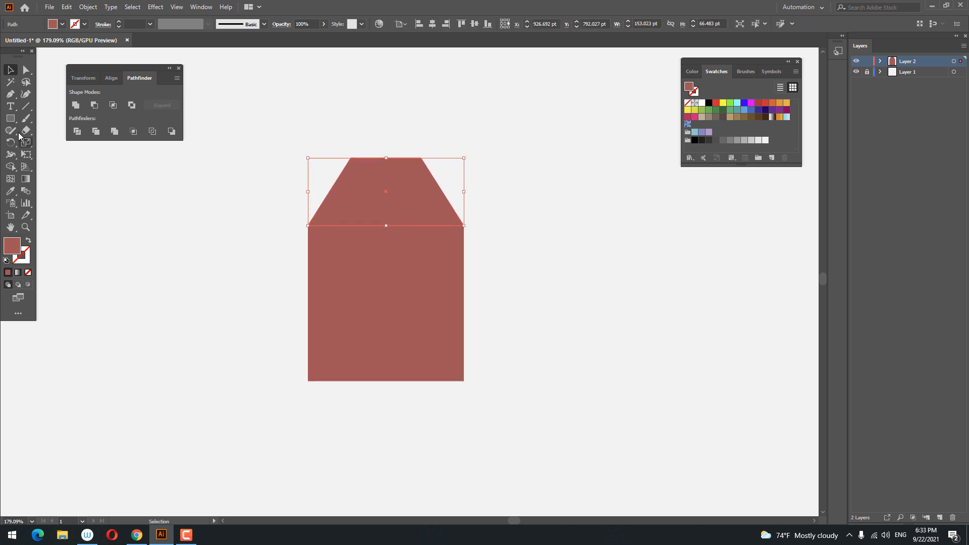
click(28, 157)
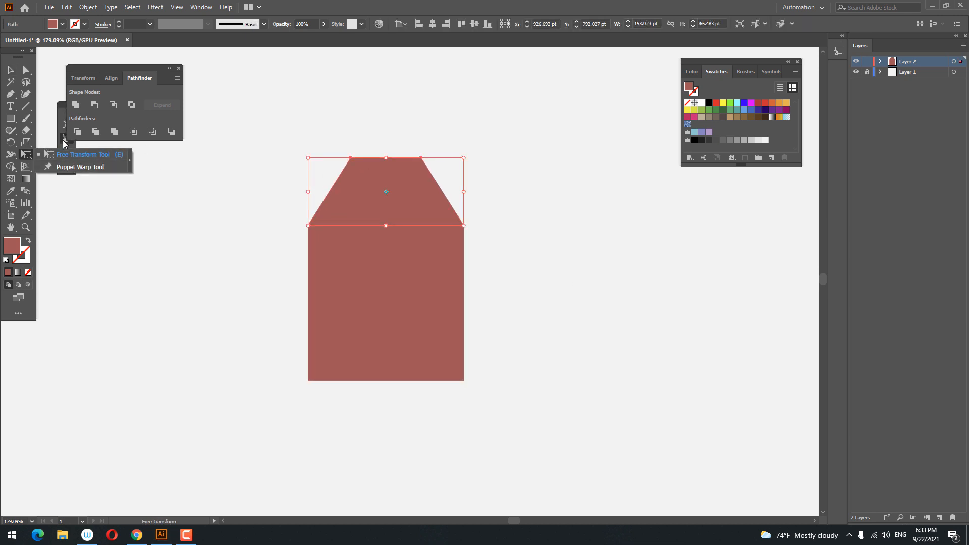
drag(308, 158, 354, 168)
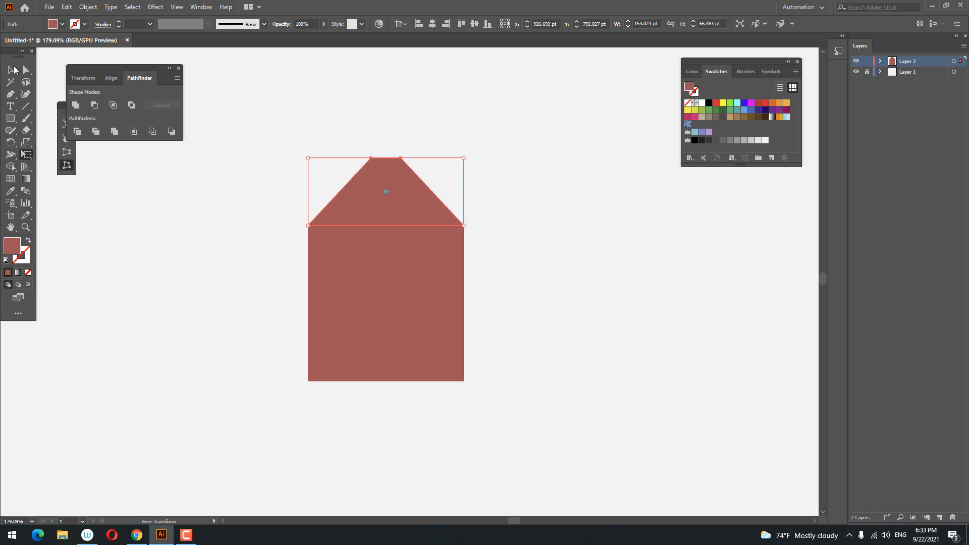
Unite the trapezoid and square into one shape and round its shoulder corners
click(11, 70)
drag(544, 288, 143, 197)
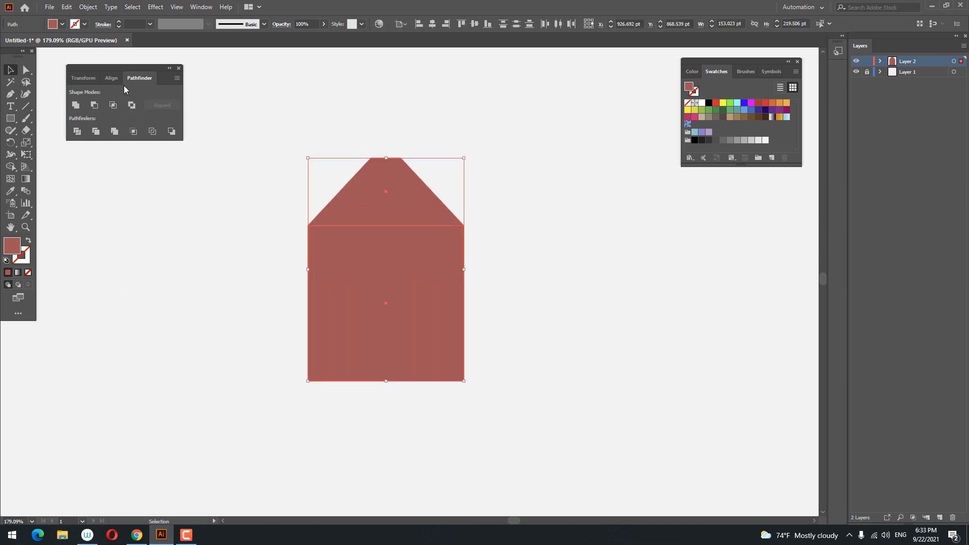
click(76, 105)
click(29, 70)
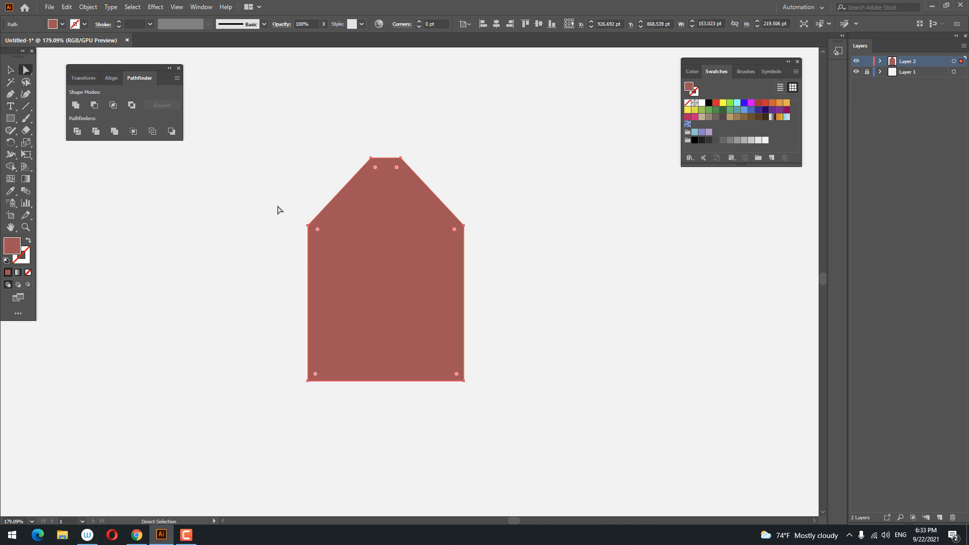
drag(509, 245, 510, 244)
drag(315, 227, 462, 309)
click(519, 303)
drag(516, 269, 479, 292)
key(z)
click(429, 330)
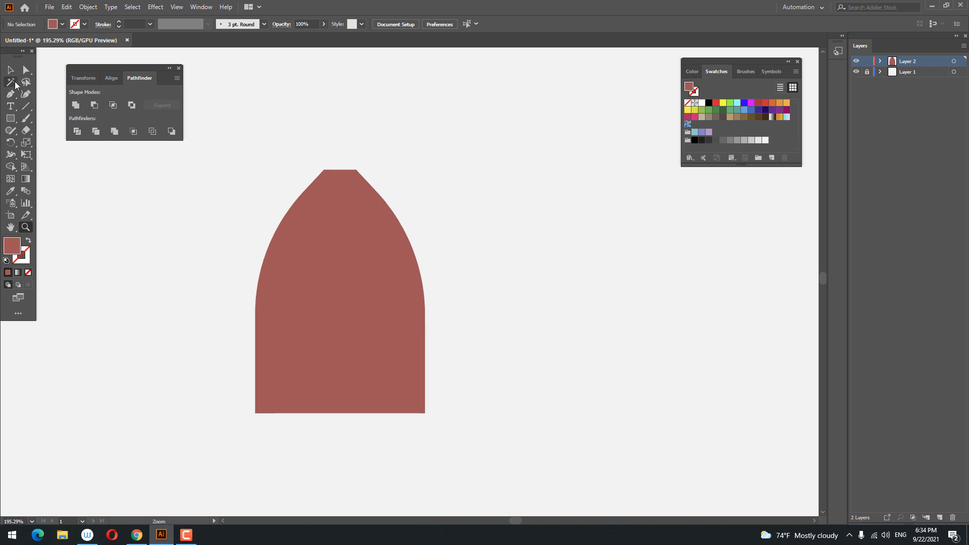
Raise the two bottom anchor points to shorten the merged shape
click(28, 68)
drag(550, 470, 253, 311)
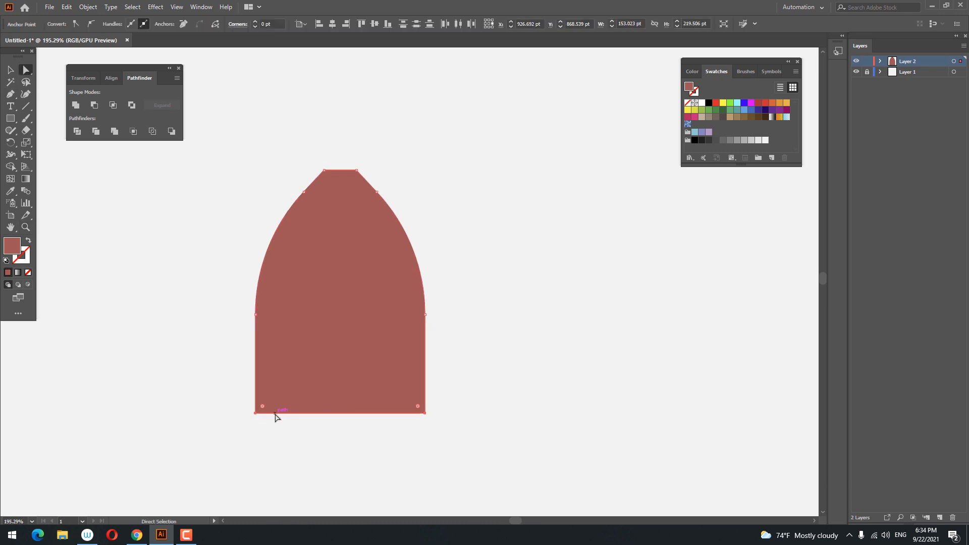
drag(275, 413, 283, 337)
Draw a 153.023 × 43.215 pt ellipse across the shape's base
click(534, 339)
drag(534, 340, 562, 389)
key(z)
click(354, 327)
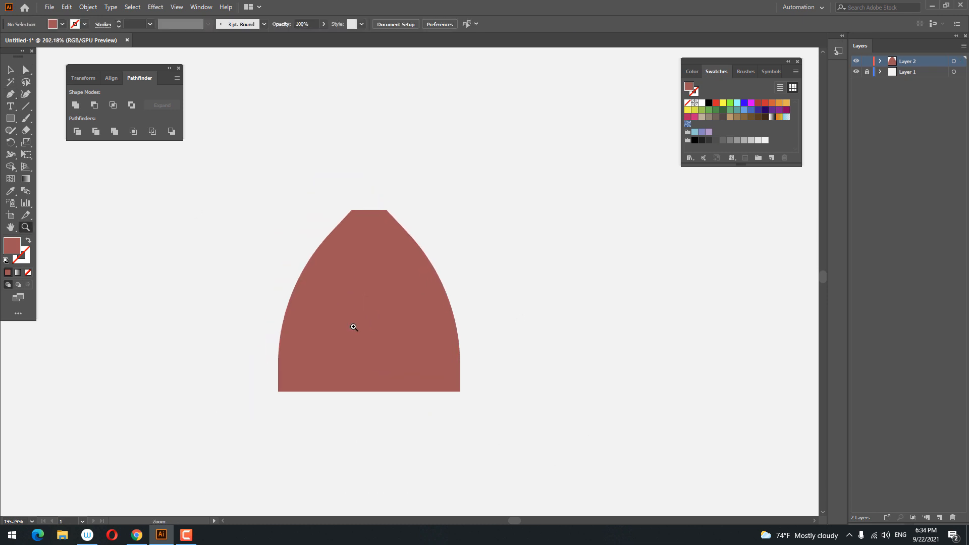
drag(335, 312, 330, 257)
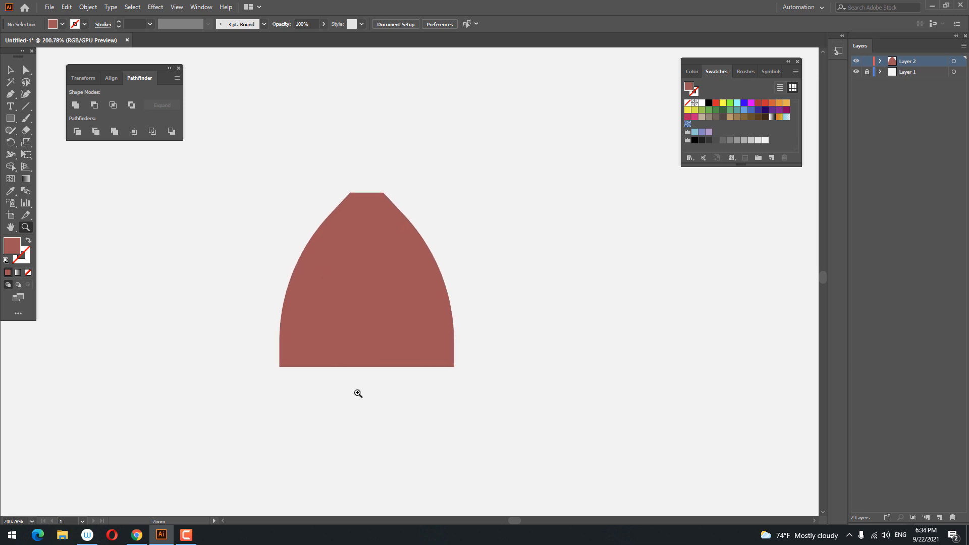
drag(359, 392, 392, 435)
drag(11, 121, 60, 142)
drag(223, 386, 508, 467)
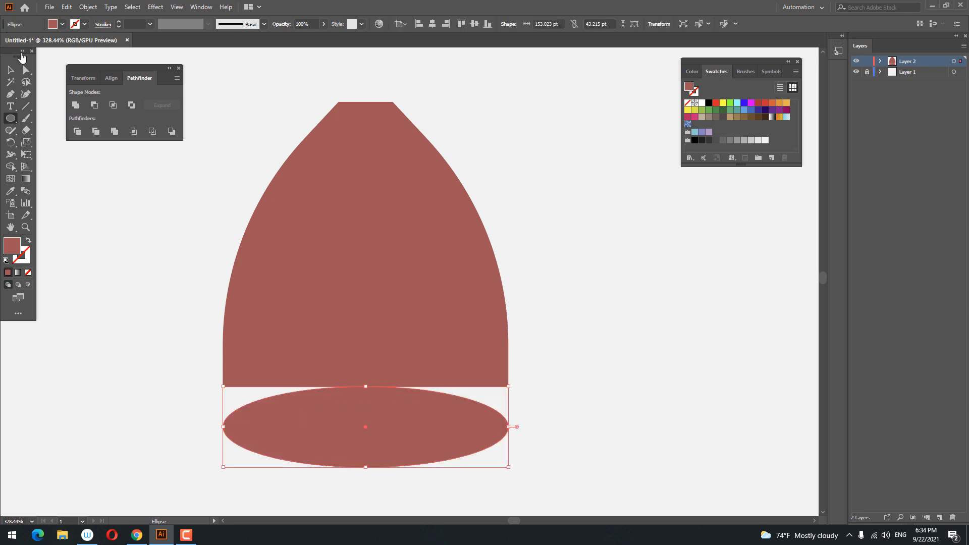
Fill the base ellipse lighter red E06868 and move it up onto the bottom edge
click(10, 70)
double_click(6, 249)
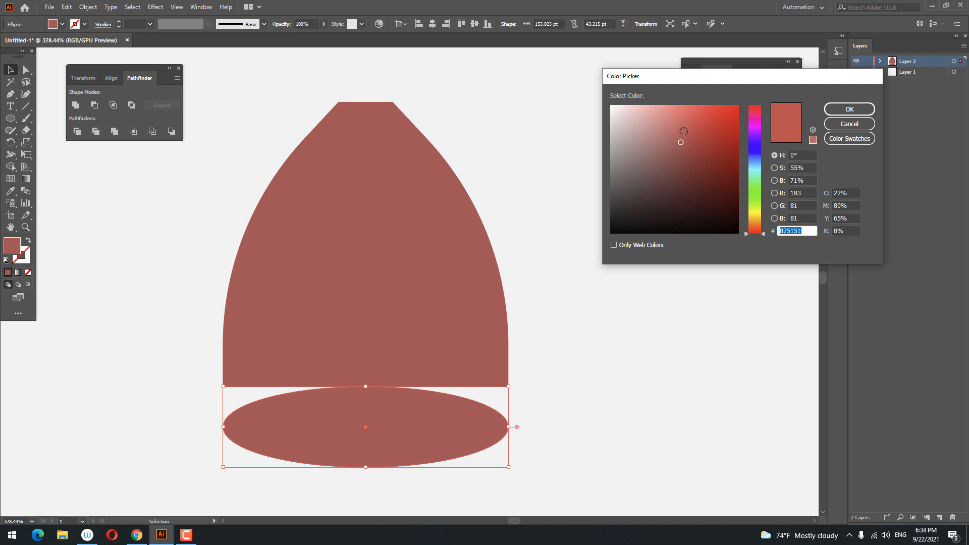
click(679, 121)
click(853, 110)
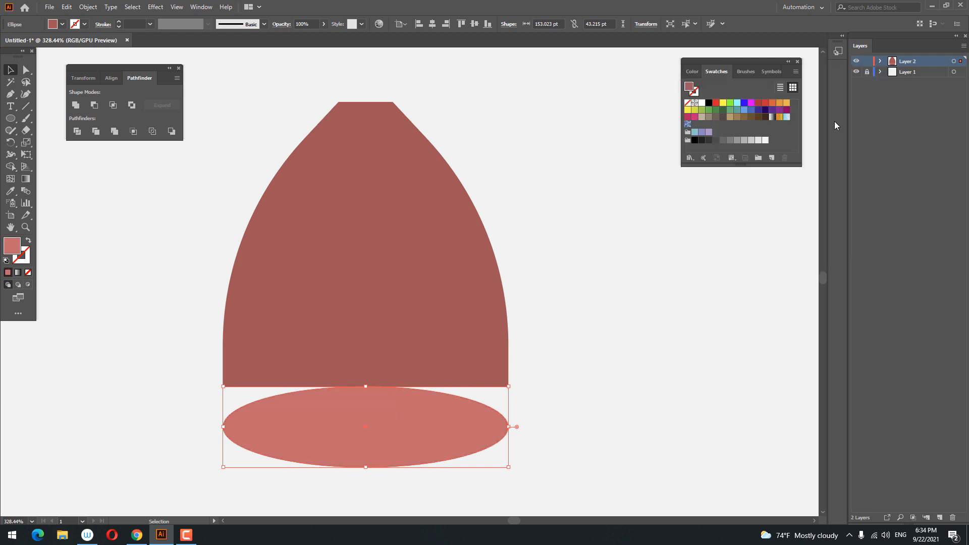
drag(443, 413, 443, 388)
Rotate the ham body and ellipse together by 90° so the ham lies sideways
click(554, 325)
key(z)
drag(555, 266, 495, 283)
drag(489, 288, 511, 205)
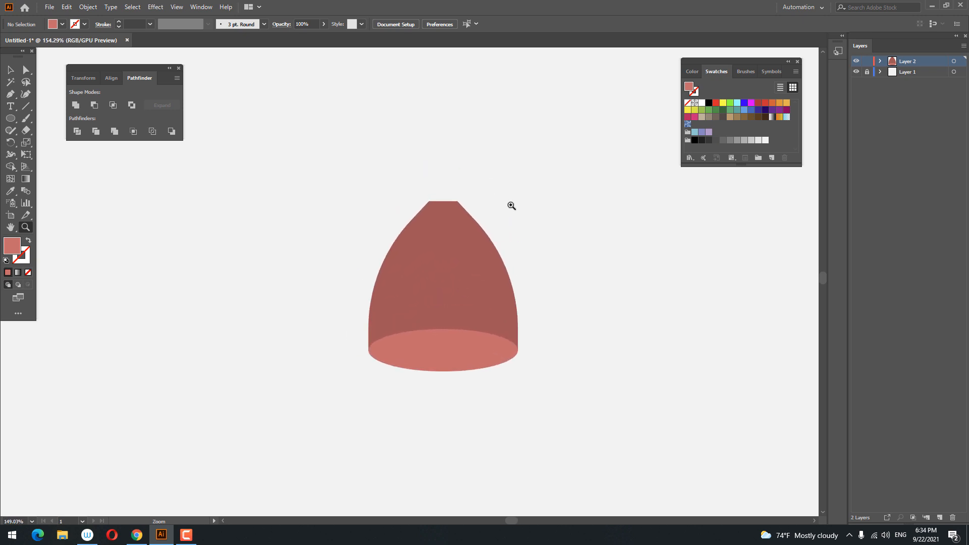
drag(540, 359, 489, 144)
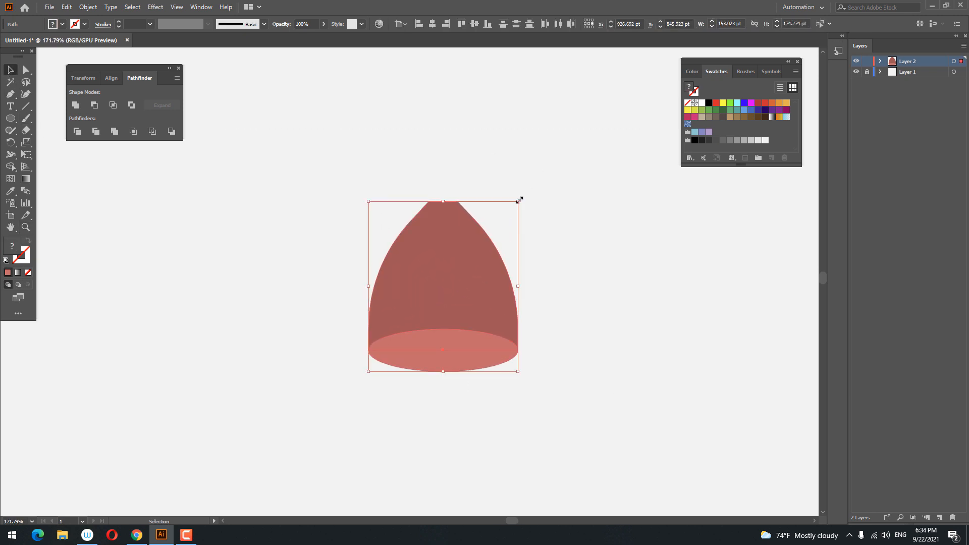
drag(523, 199, 601, 371)
click(638, 354)
drag(619, 278, 470, 277)
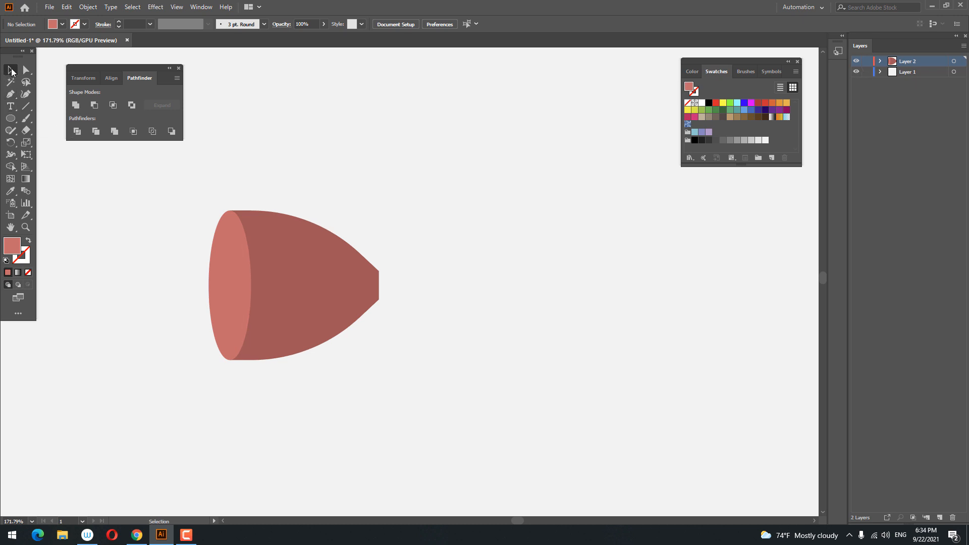
Recolour the 2000 pt background rectangle dark grey after trying orange and brown swatches
click(606, 133)
click(779, 104)
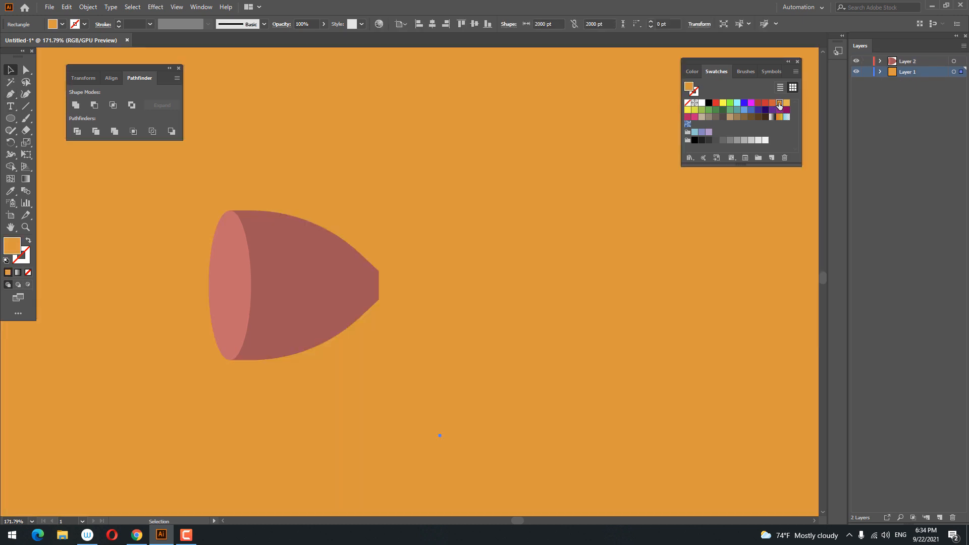
click(786, 103)
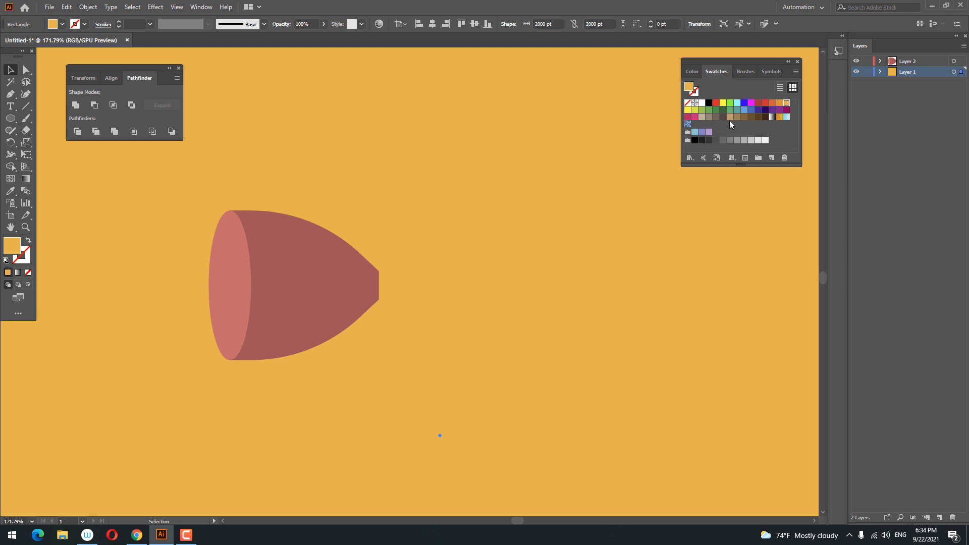
click(730, 117)
click(736, 116)
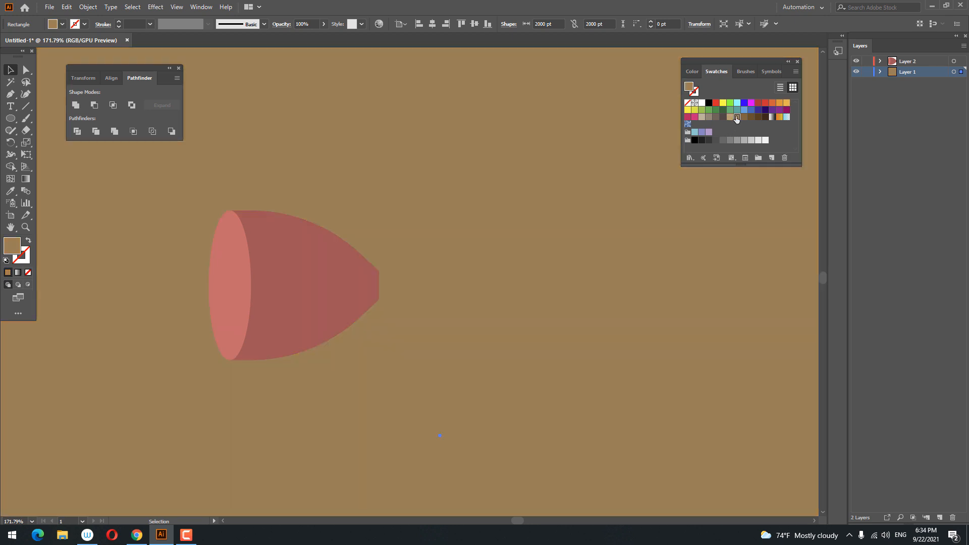
click(725, 139)
Lock Layer 1 and make Layer 2 the active layer
click(867, 72)
click(901, 62)
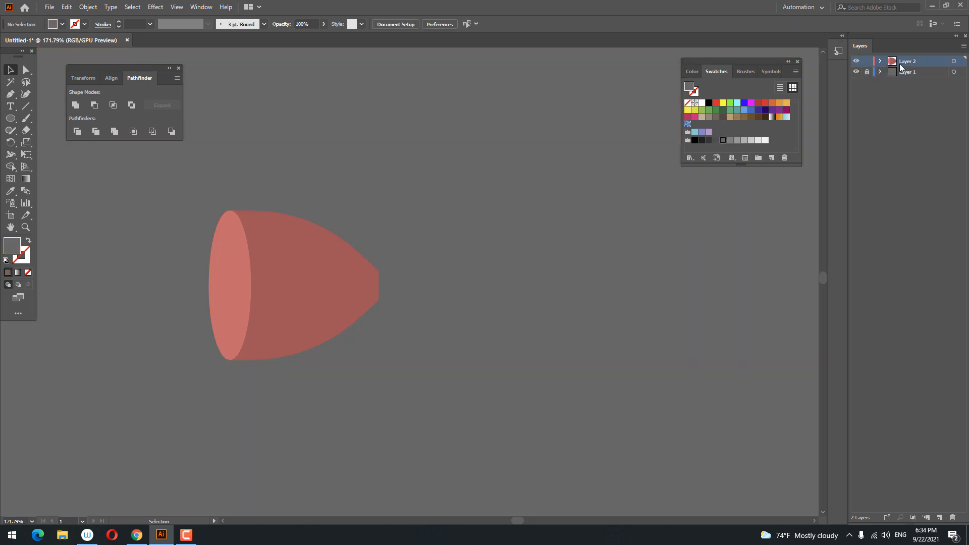
click(306, 282)
Stretch the ham shapes taller and widen the cut-face ellipse
drag(311, 400, 177, 194)
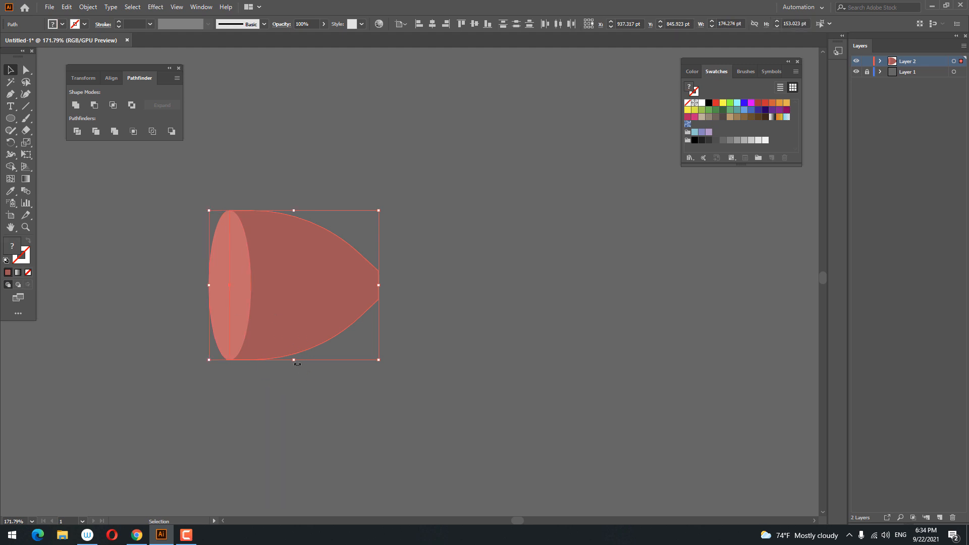
drag(294, 360, 291, 394)
click(342, 379)
drag(351, 328, 403, 307)
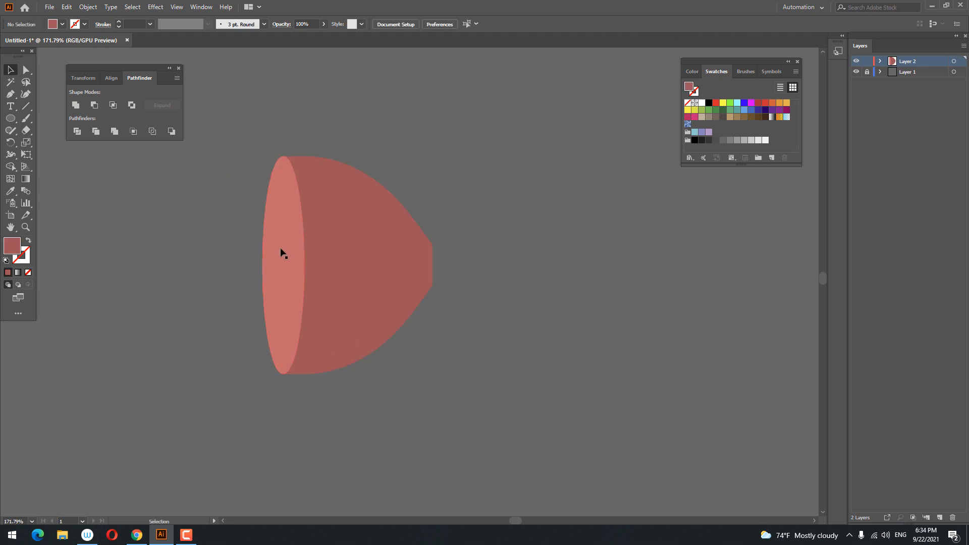
click(282, 254)
drag(305, 265, 334, 267)
click(402, 331)
drag(405, 302, 422, 291)
drag(422, 290, 454, 362)
Draw a rectangle off the ham's narrow end with off-white (F2F2F2) fill and no outline
drag(10, 118, 55, 118)
drag(432, 282, 582, 334)
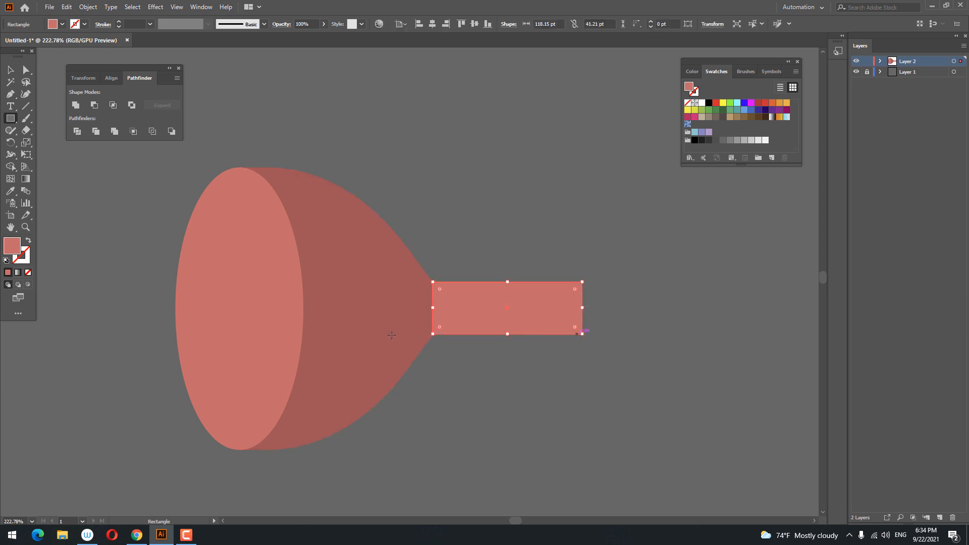
click(25, 254)
click(722, 71)
click(765, 141)
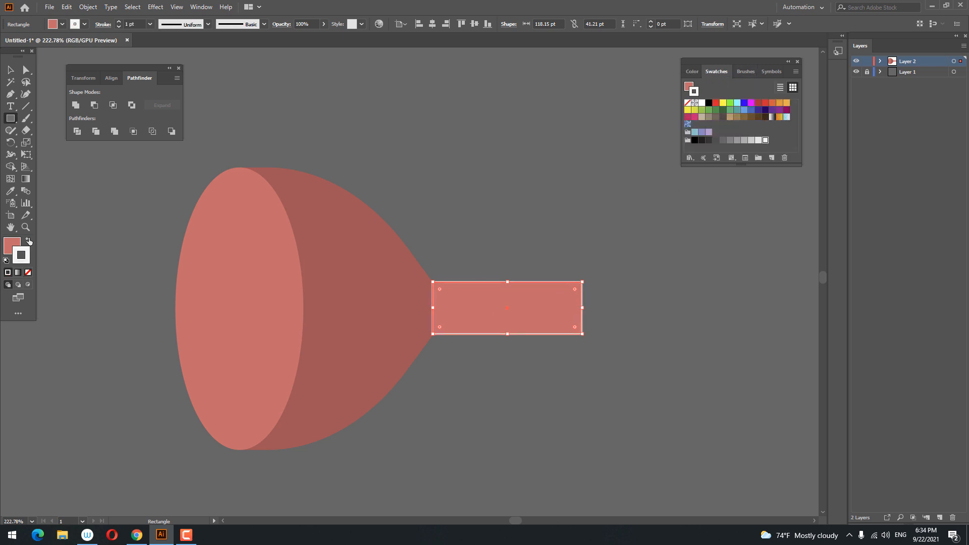
click(29, 241)
click(28, 273)
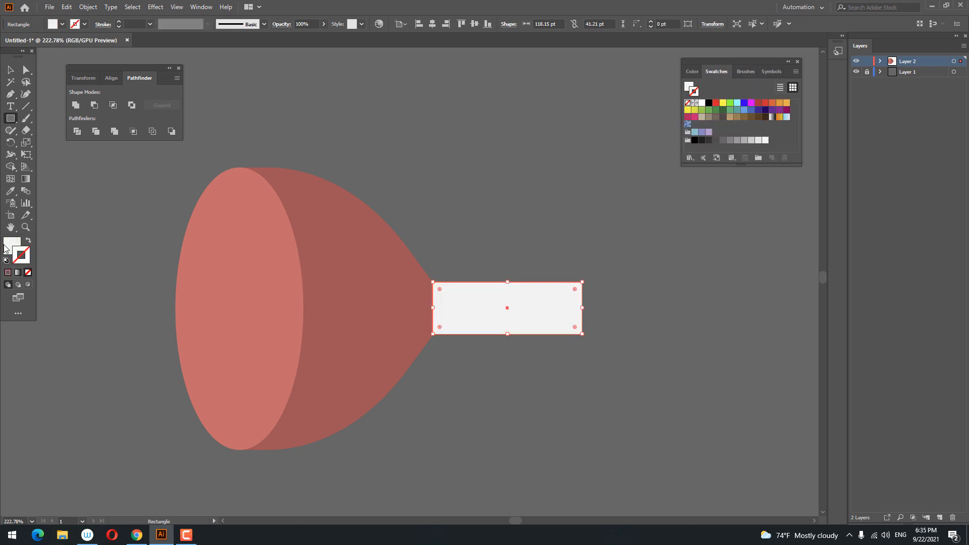
Pull the rectangle's bottom-left corner down so its bottom edge slopes slightly
click(10, 69)
click(620, 350)
key(z)
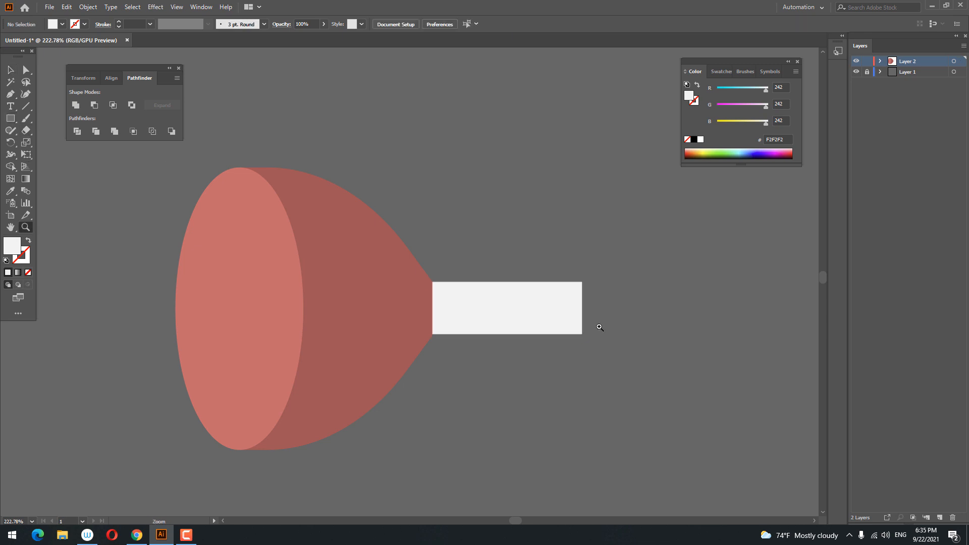
drag(591, 327, 605, 320)
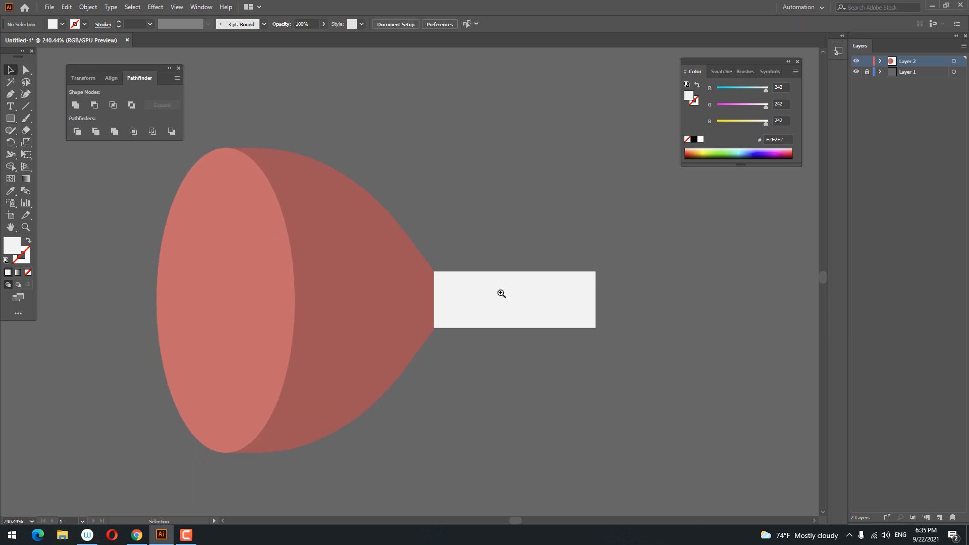
drag(502, 293, 364, 264)
click(11, 70)
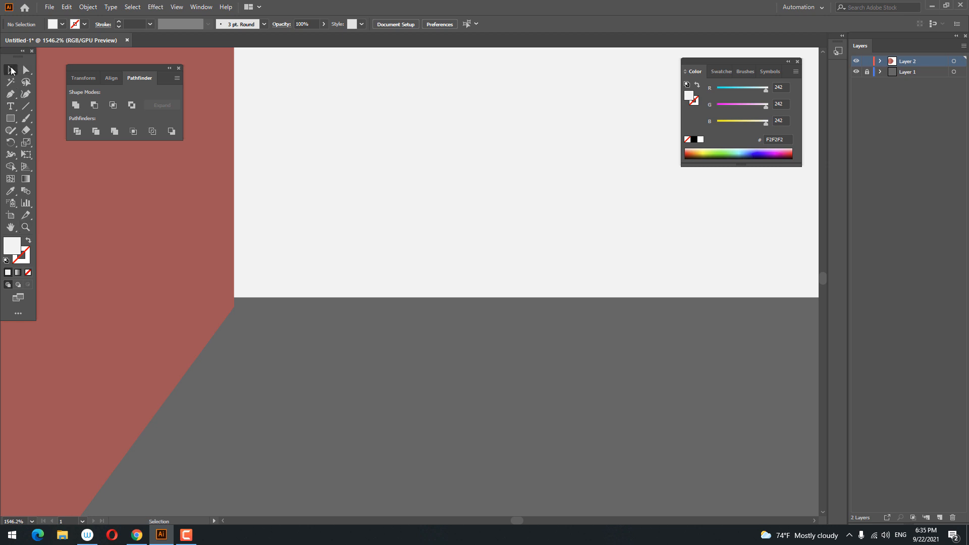
click(241, 297)
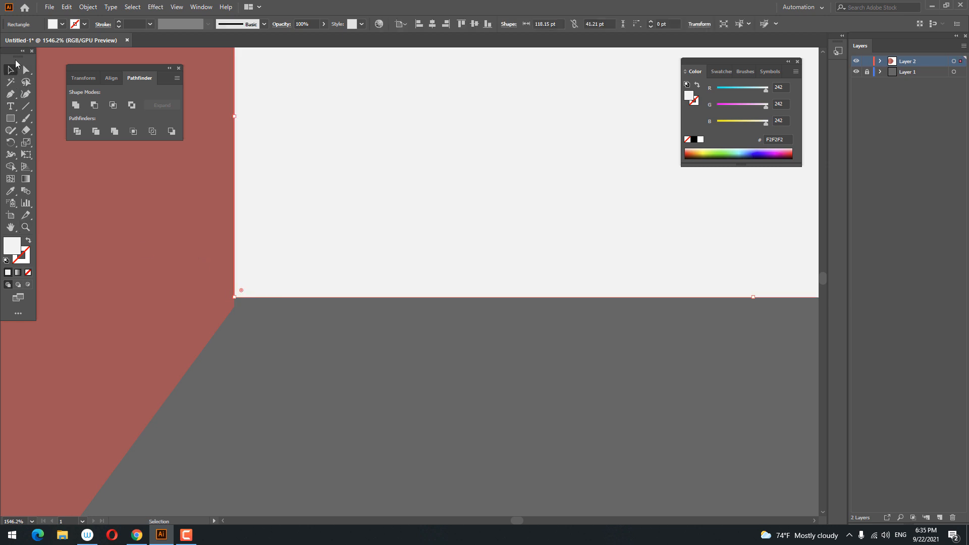
click(26, 70)
drag(239, 302, 235, 307)
Narrow the bone rectangle from its right end into a short stub
drag(265, 239, 257, 401)
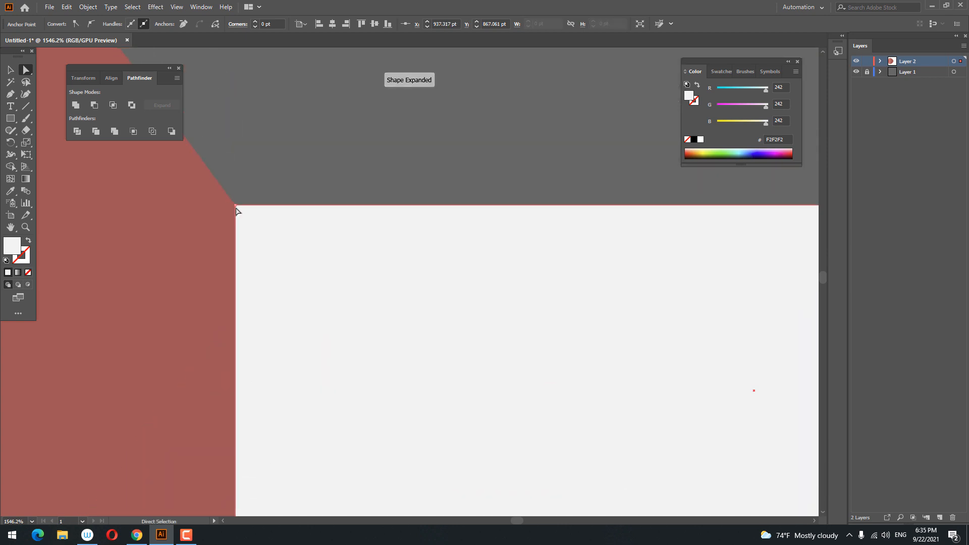
drag(326, 224, 1, 352)
drag(311, 305, 364, 379)
drag(367, 328, 425, 348)
drag(435, 363, 432, 314)
click(10, 118)
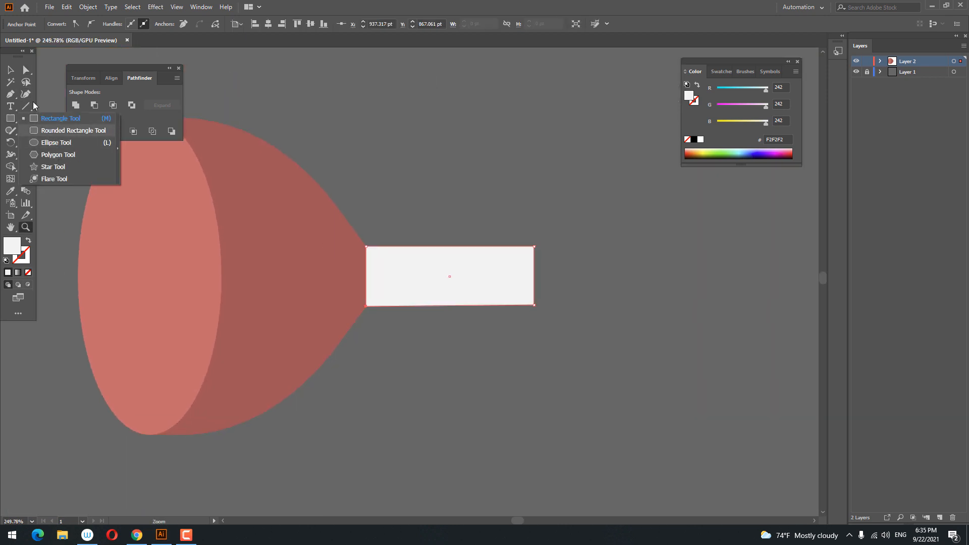
click(9, 69)
drag(534, 277, 460, 276)
click(515, 360)
drag(516, 360, 587, 402)
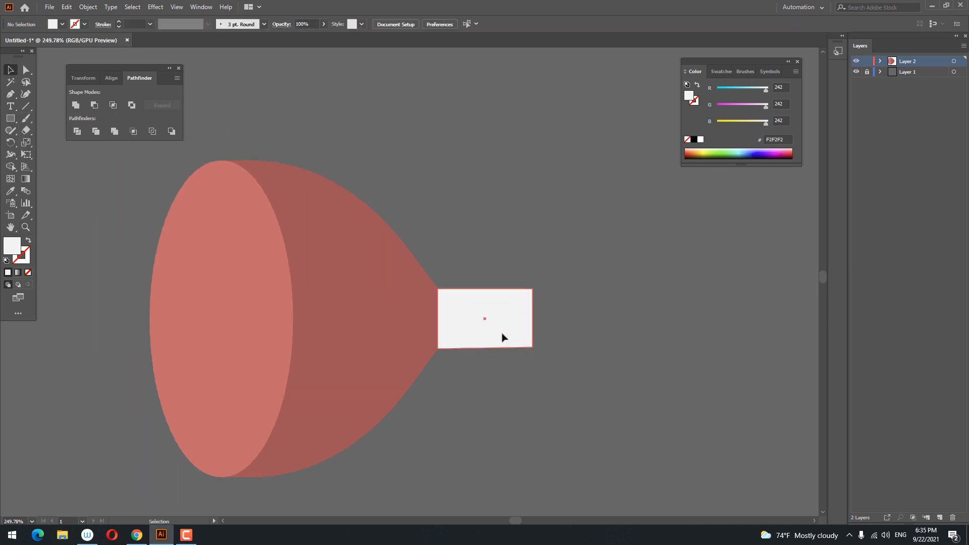
click(407, 333)
key(z)
drag(442, 323, 527, 381)
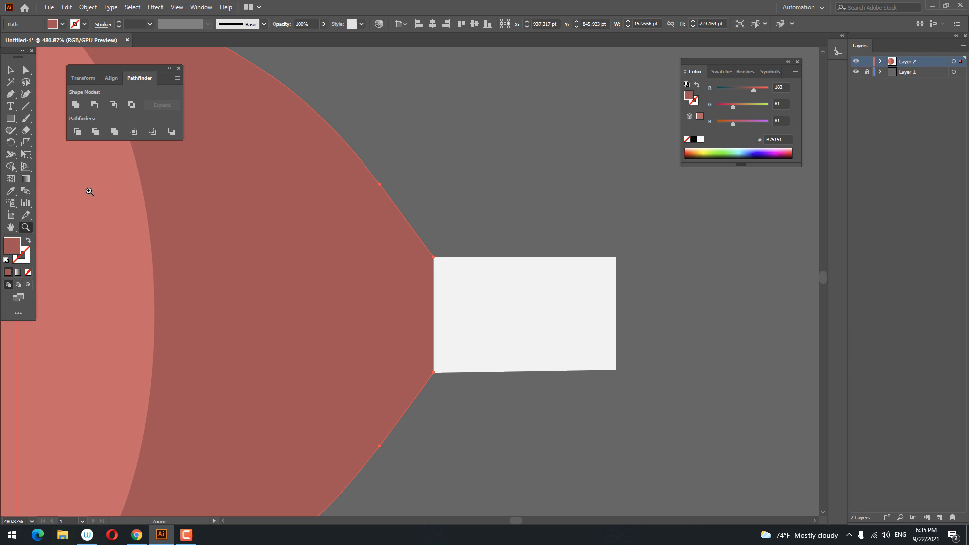
Draw a tall red ellipse and move it onto the funnel's narrow tip
click(8, 120)
click(40, 142)
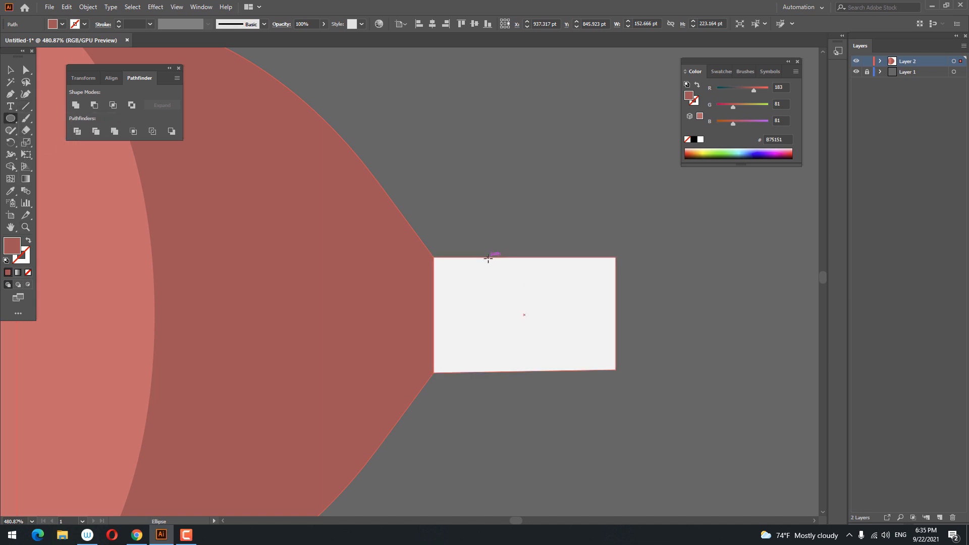
drag(486, 256, 515, 371)
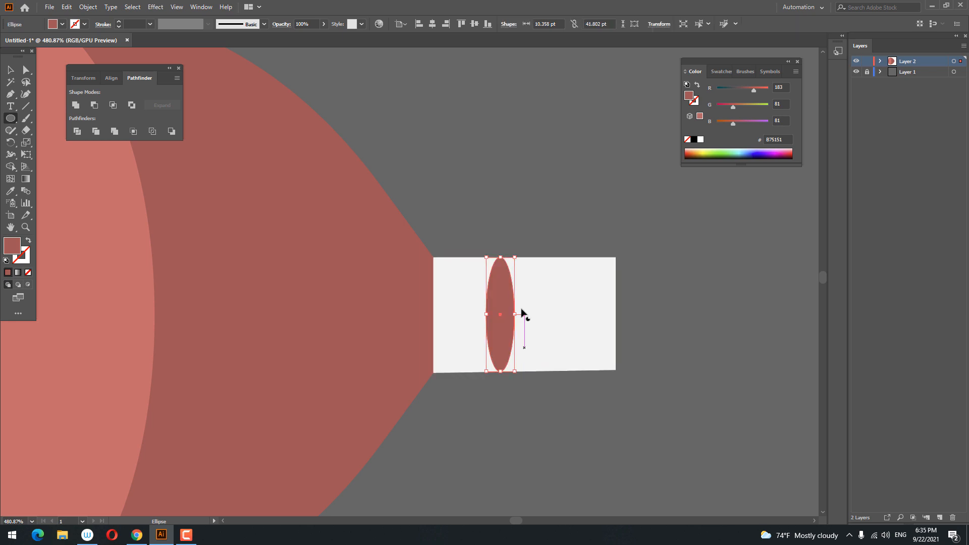
scroll(521, 313, up, 1)
click(13, 74)
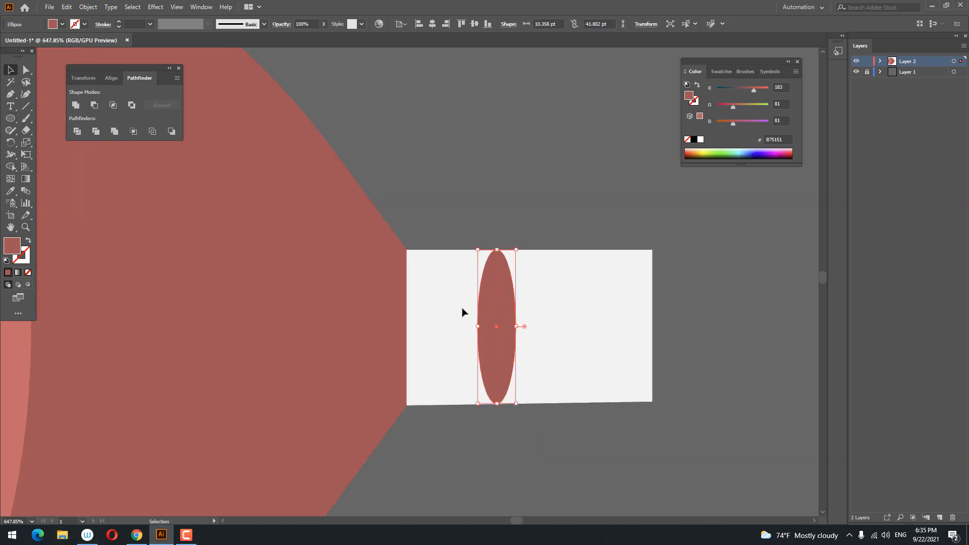
drag(496, 307, 408, 307)
Draw a 44.926 pt circle at the bone stub's far end
key(ctrl+shift+a)
key(z)
drag(507, 404, 371, 399)
drag(440, 390, 457, 292)
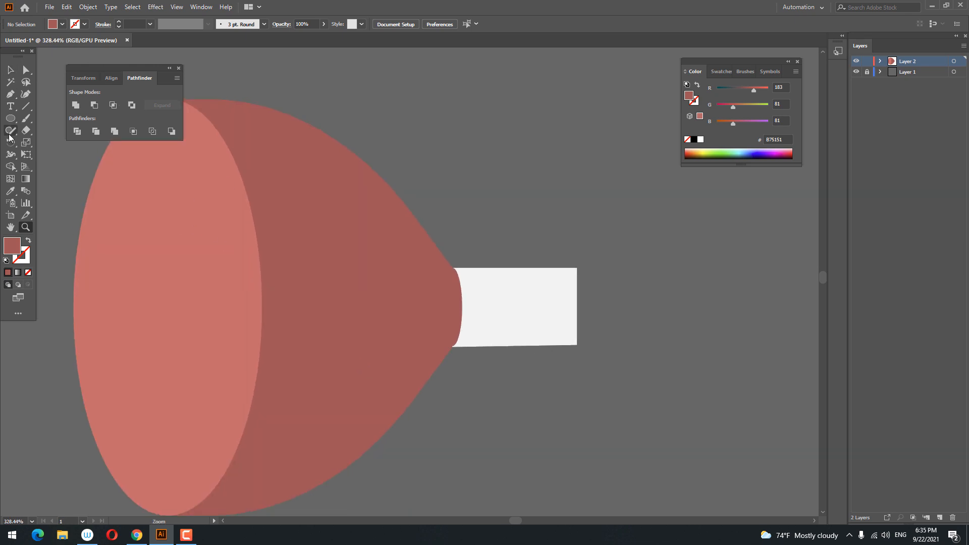
drag(584, 271, 626, 288)
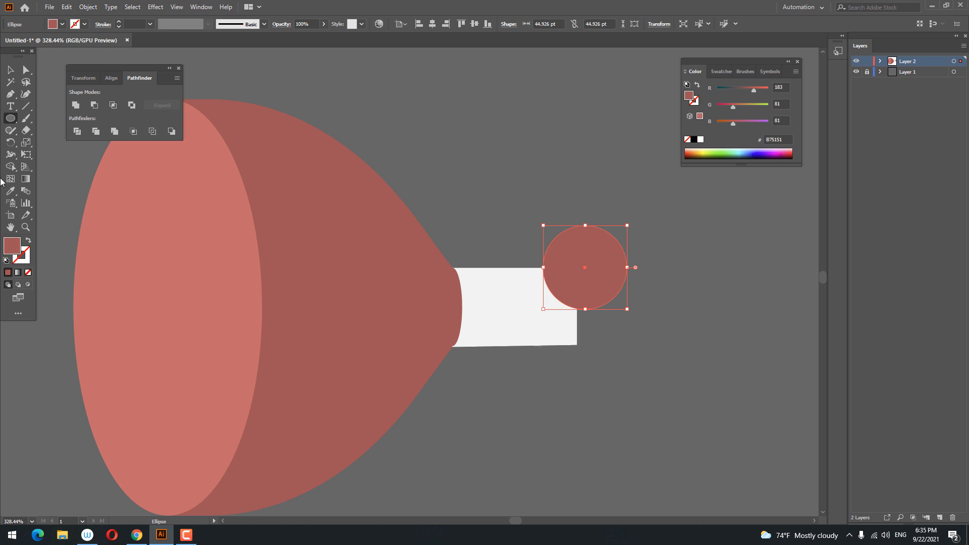
Fill the circle white (FFFFFF) and paste a copy in front of it
click(701, 140)
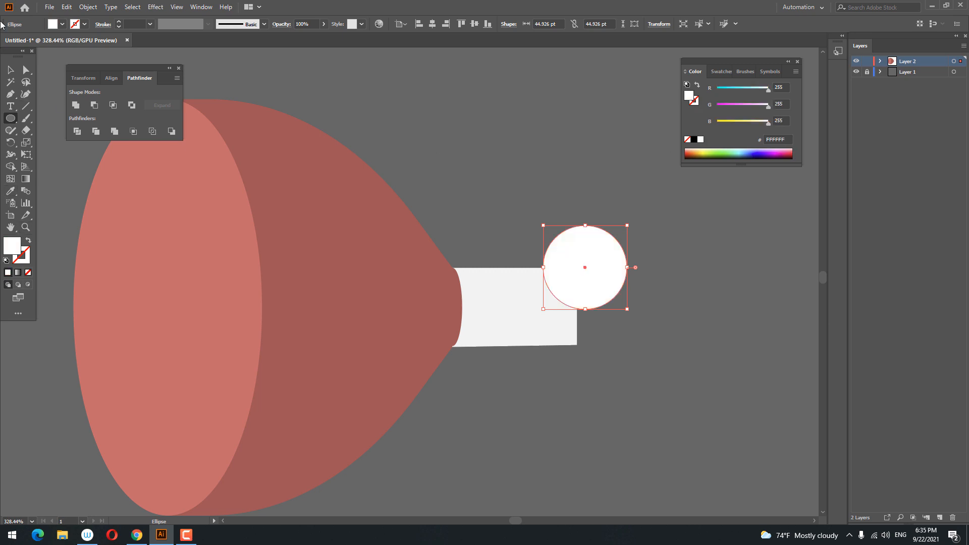
click(55, 6)
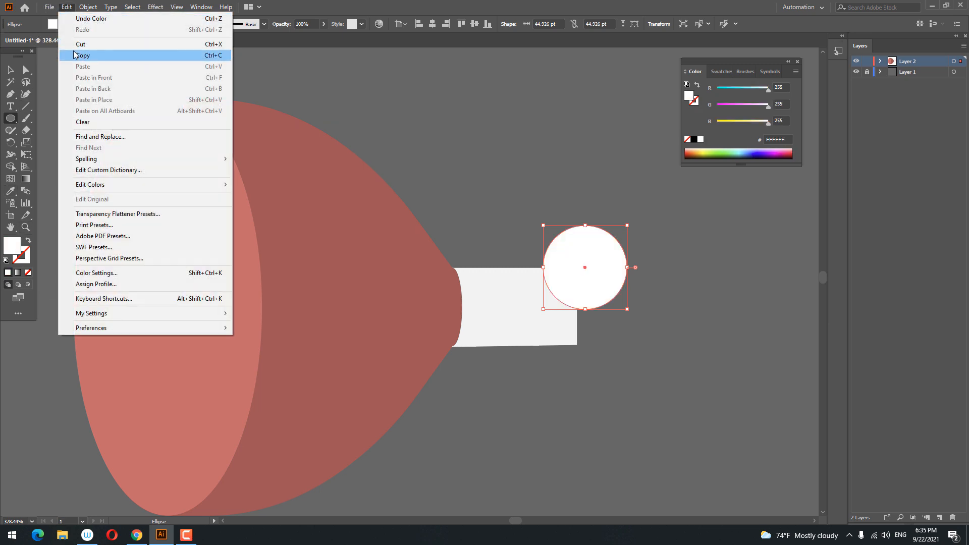
click(97, 57)
click(66, 8)
click(128, 78)
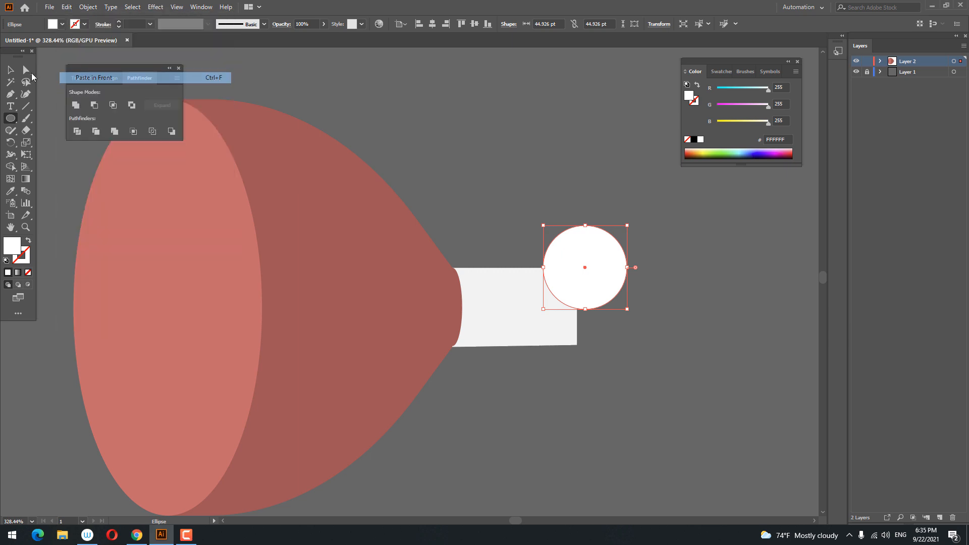
Move the circle copy straight down to stack below the original
click(12, 70)
drag(606, 291, 612, 346)
click(660, 262)
key(z)
drag(633, 265, 557, 292)
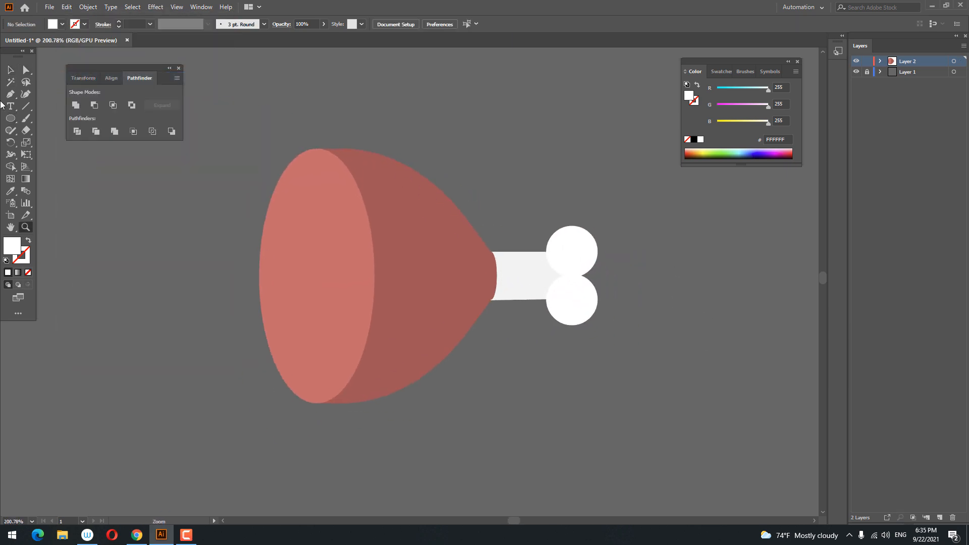
Send both bone circles and the bone shaft behind the ham
click(16, 69)
drag(585, 320, 596, 324)
key(ctrl+z)
drag(666, 365, 551, 200)
right_click(557, 252)
mouse_move(613, 411)
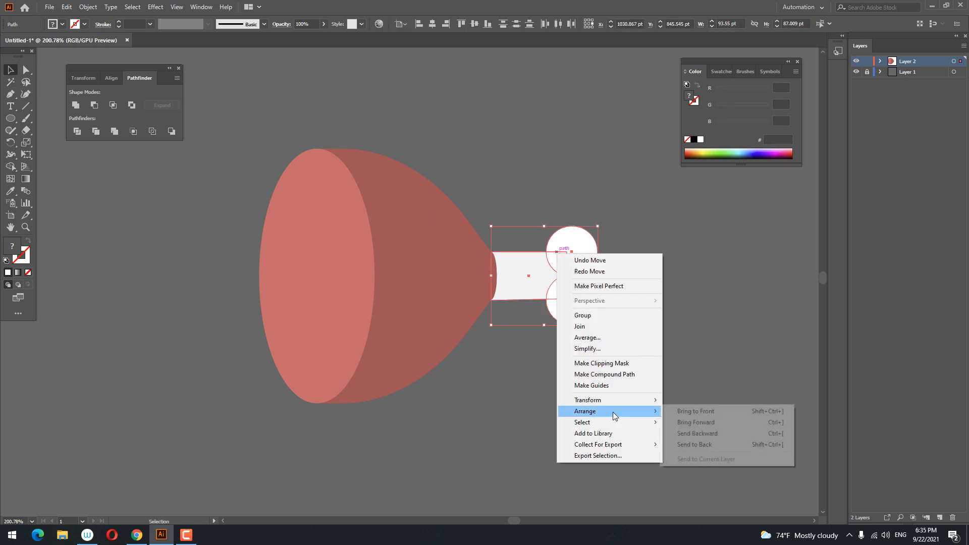
click(737, 444)
Fill the bone circles with the shaft's light grey swatch
click(720, 71)
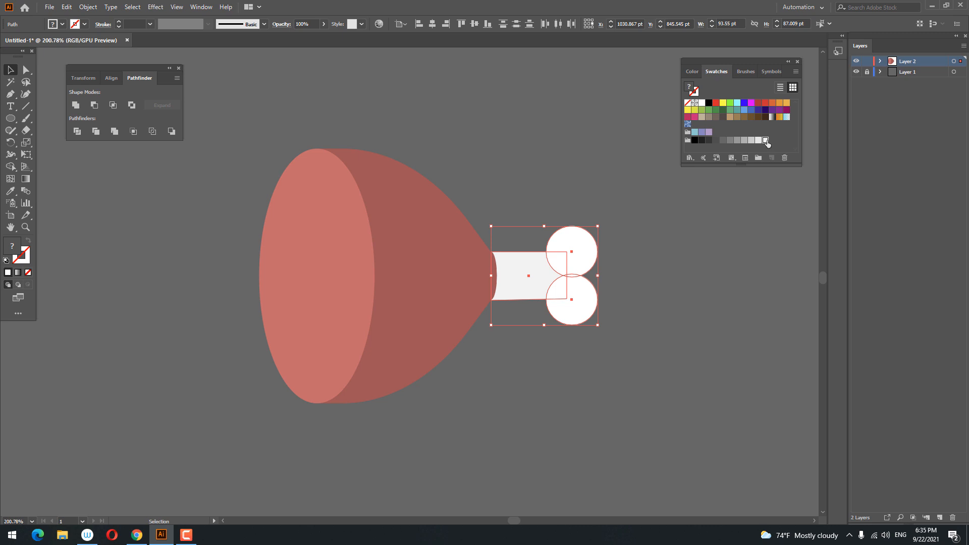
click(766, 141)
click(631, 357)
drag(603, 341, 463, 221)
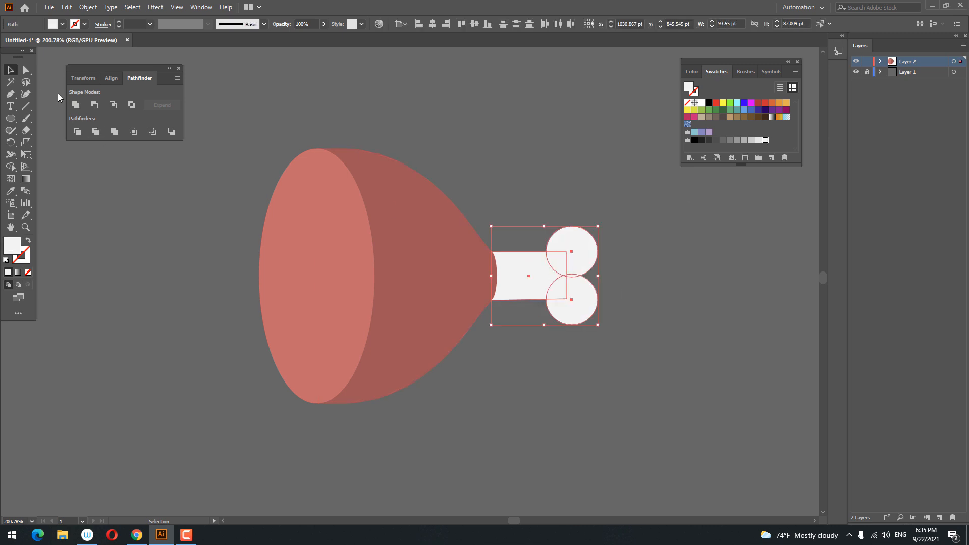
click(592, 364)
Distort the bone shaft with Free Transform so its right end narrows toward the knob
click(538, 274)
key(shift+m)
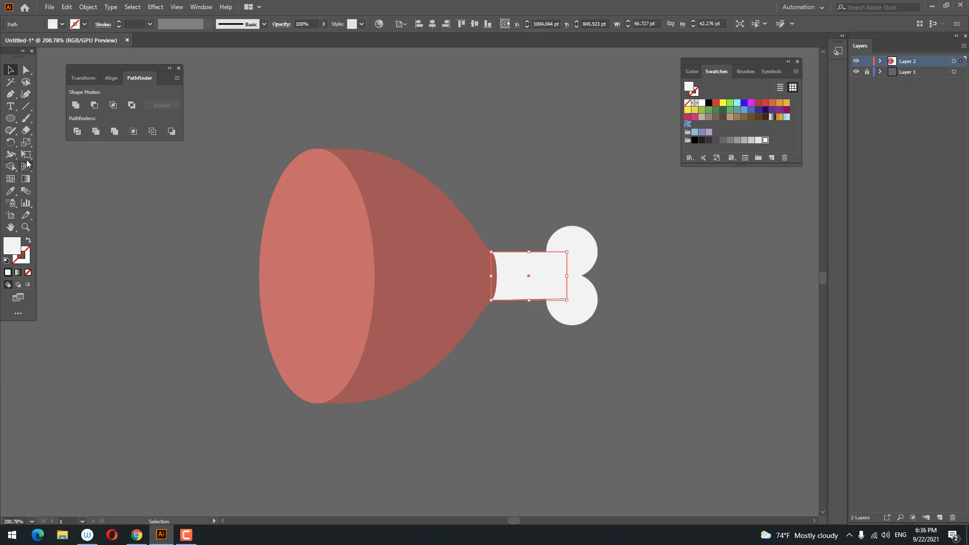
click(26, 157)
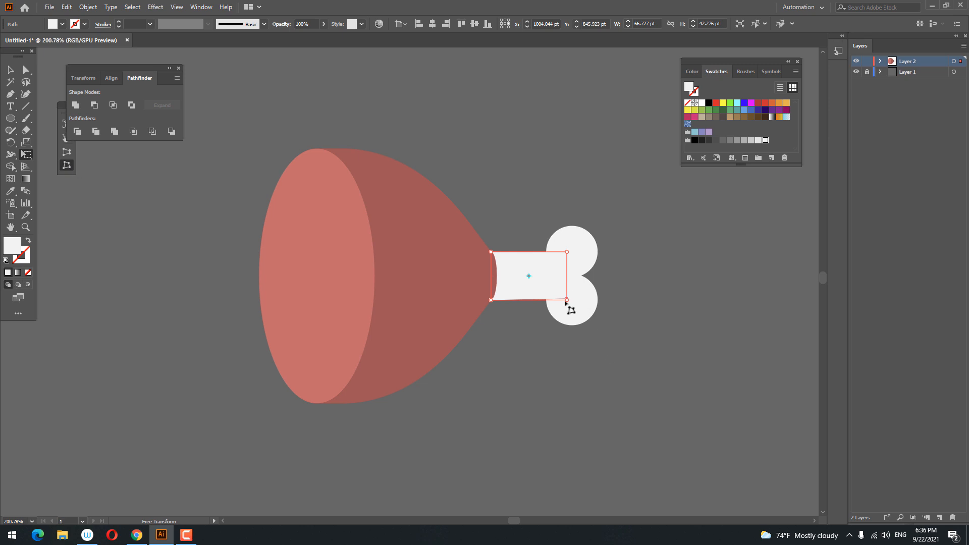
mouse_move(566, 303)
mouse_down()
mouse_move(563, 293)
mouse_move(600, 344)
mouse_move(572, 297)
mouse_up()
key(space)
click(8, 69)
click(696, 338)
key(space)
drag(676, 339, 708, 355)
key(z)
drag(622, 297, 626, 297)
mouse_move(589, 287)
mouse_down()
mouse_move(584, 300)
mouse_move(579, 294)
mouse_up()
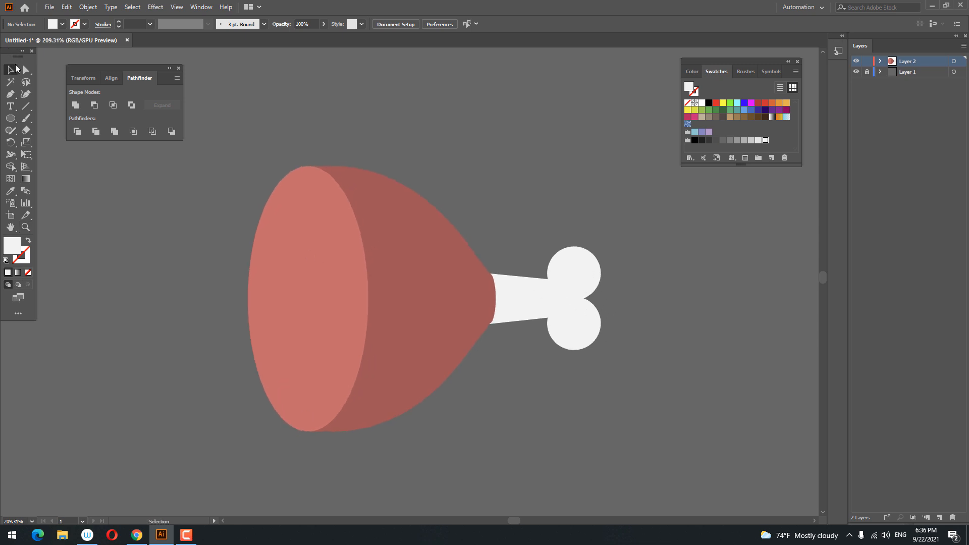
Paste a copy of the face oval in front, scale it down, and fill it F49595
click(346, 334)
click(66, 7)
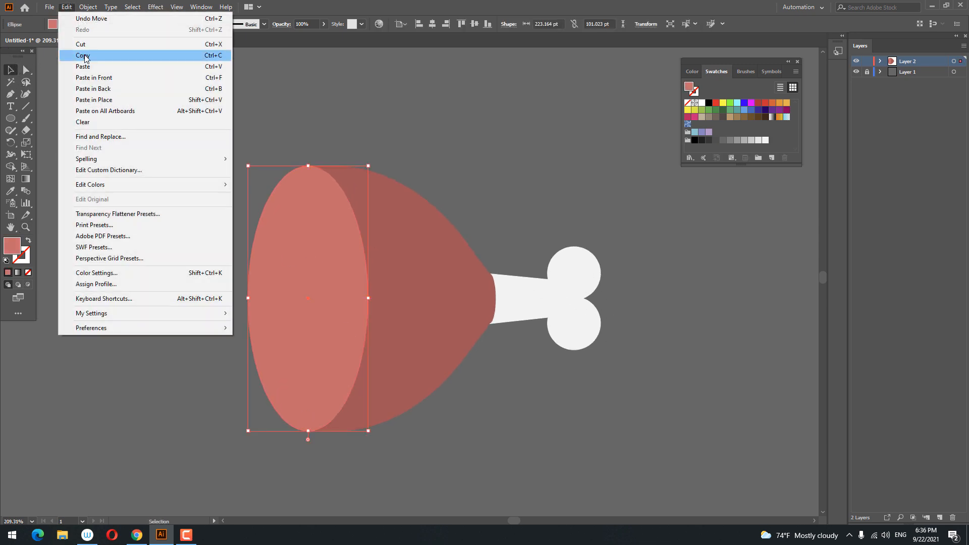
click(84, 55)
click(66, 7)
click(94, 77)
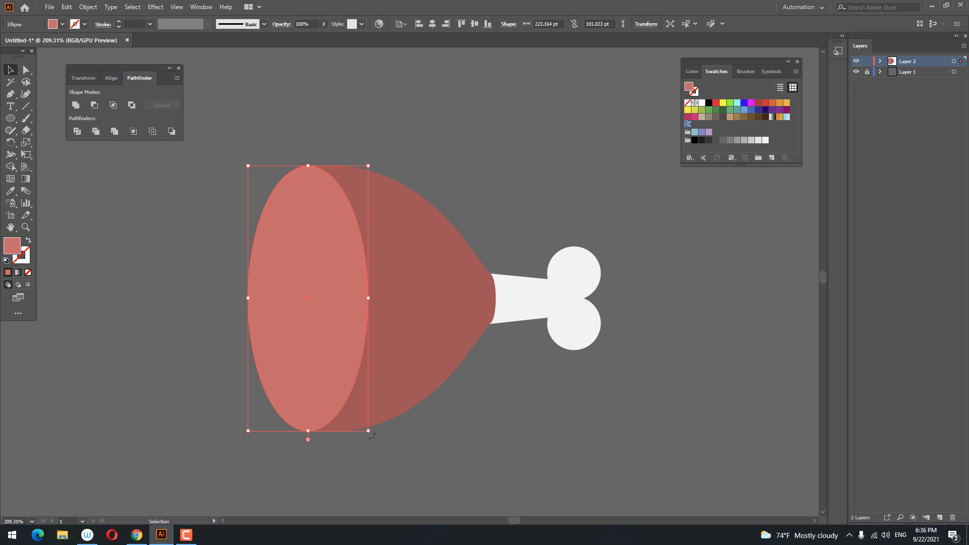
drag(372, 436, 355, 400)
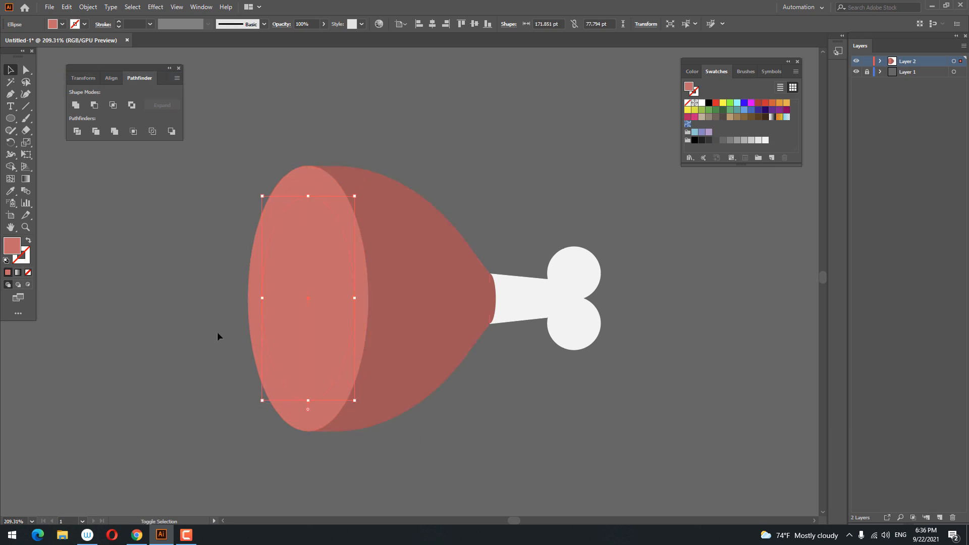
double_click(15, 246)
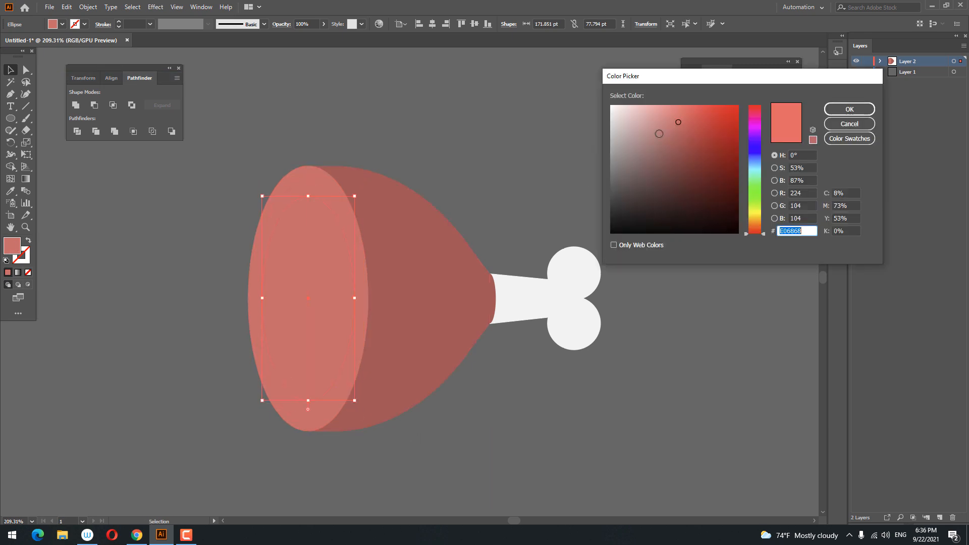
click(660, 109)
click(850, 109)
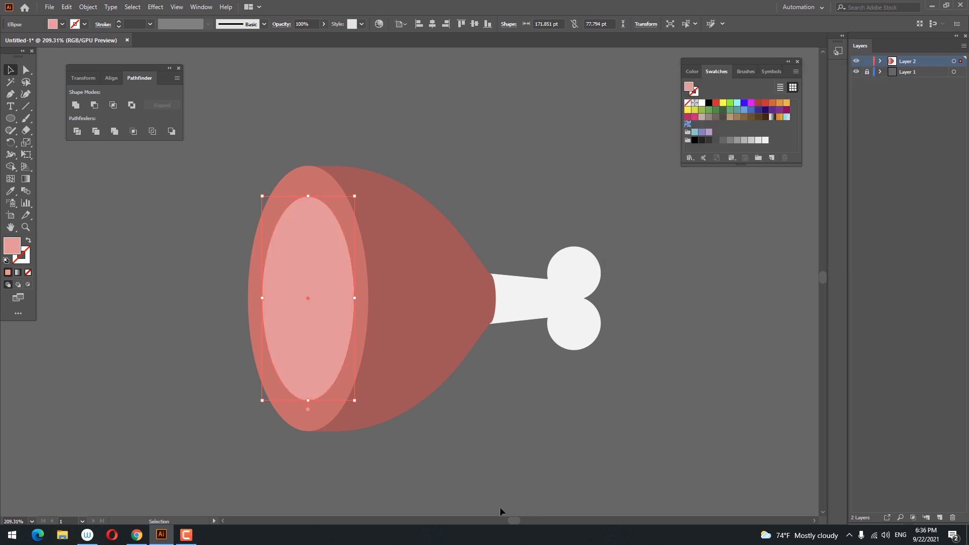
Paste another copy in front and shrink it to a 48×22 pt centre oval
click(66, 7)
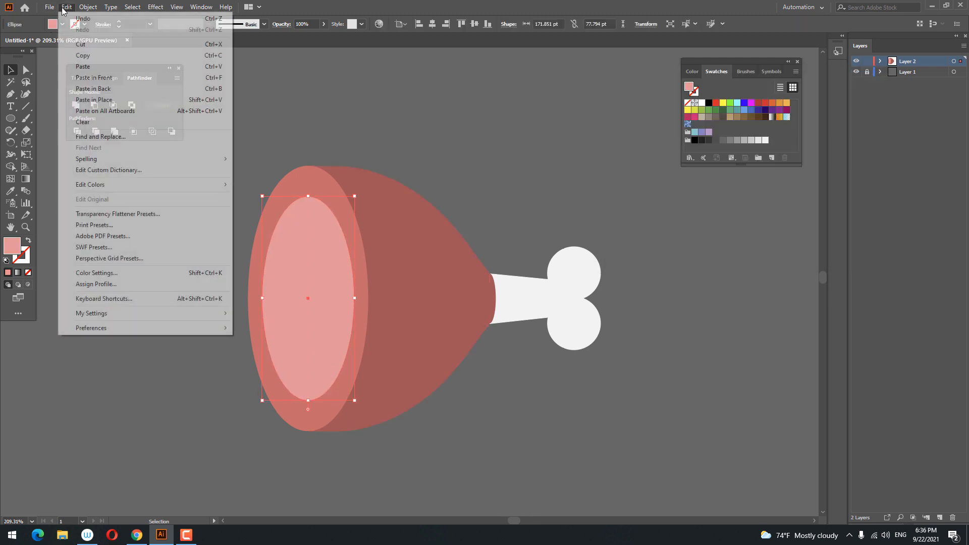
click(83, 55)
click(66, 7)
click(94, 77)
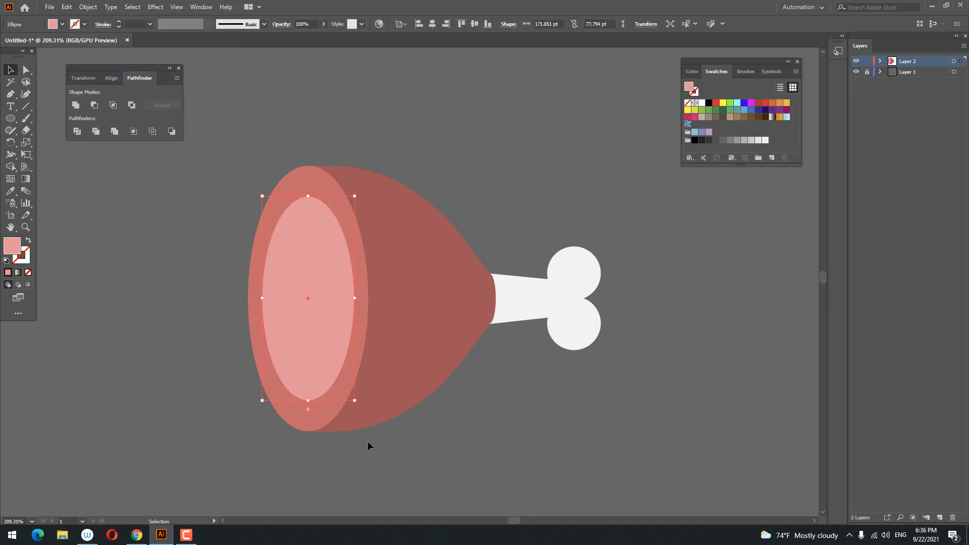
drag(355, 401, 321, 353)
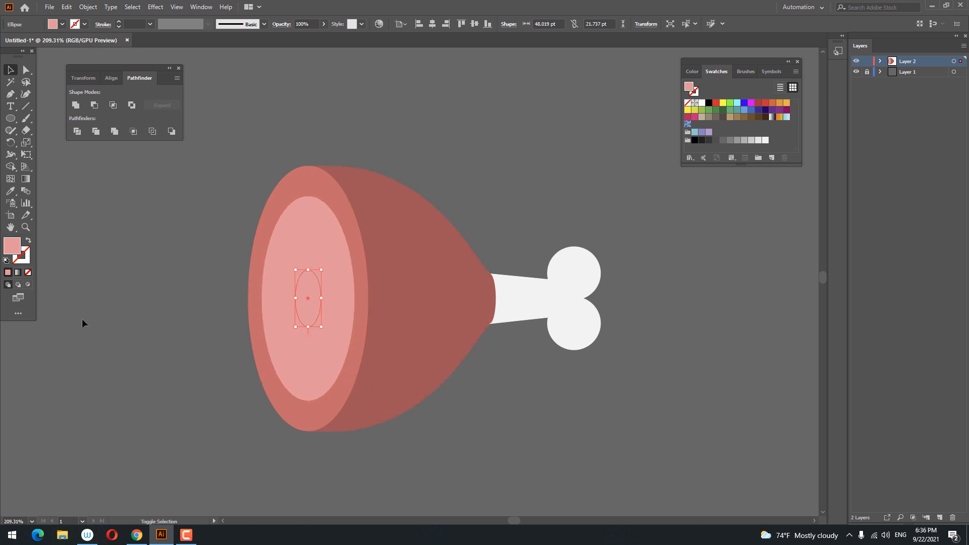
Fill the small centre oval with the near-white bone swatch
click(766, 140)
click(537, 212)
key(z)
drag(522, 213, 397, 297)
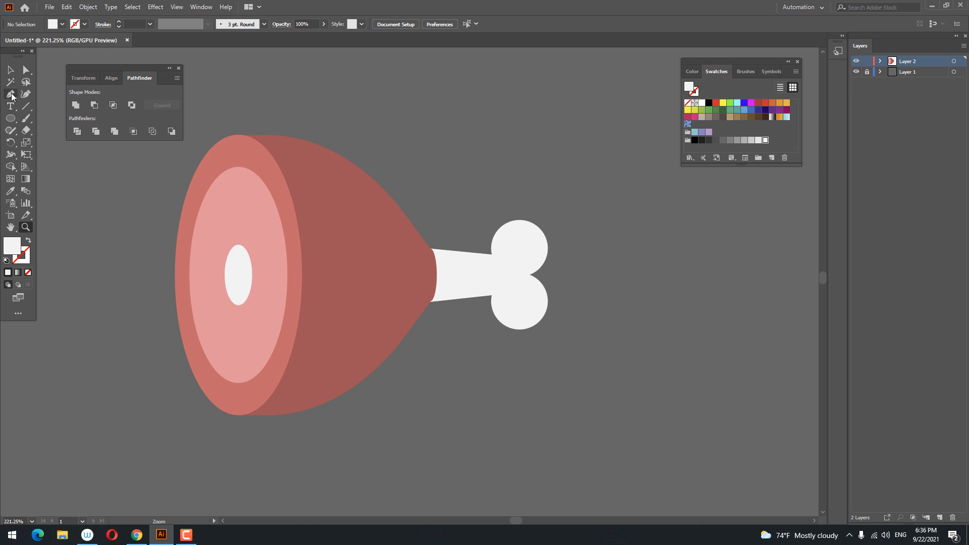
Stretch the joint ellipse's ends to meet the meat edges, about 10.4 × 42.3 pt
shift+click(437, 271)
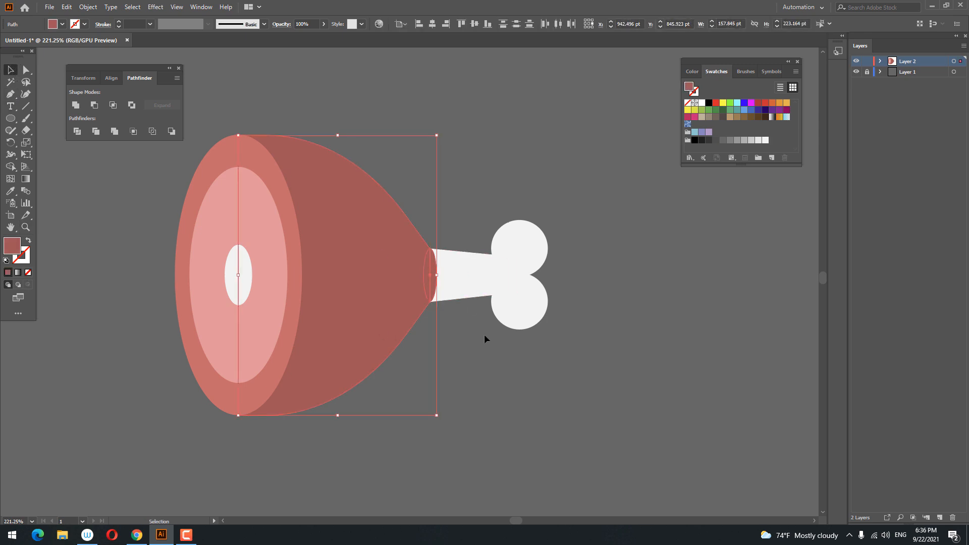
key(z)
drag(468, 226, 727, 406)
drag(311, 457, 355, 259)
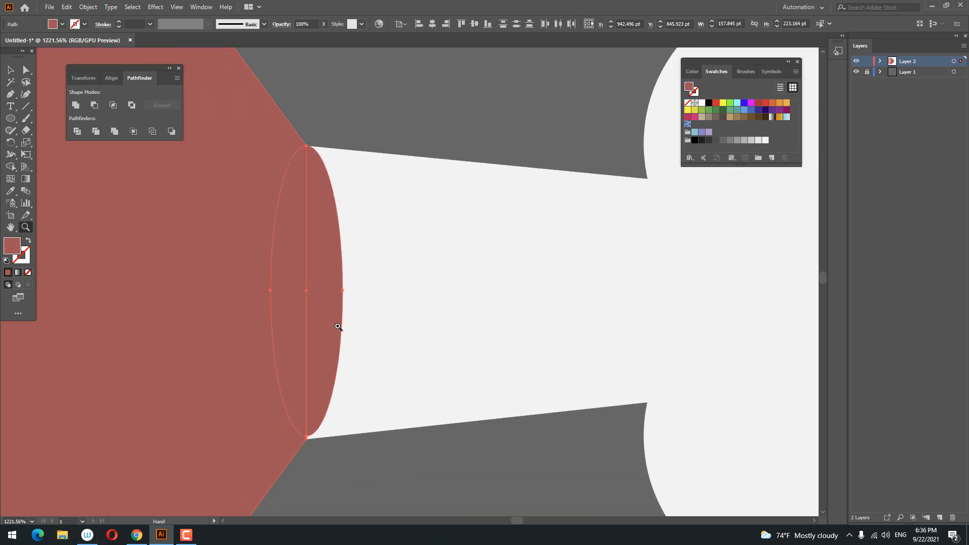
drag(315, 475, 359, 484)
click(373, 484)
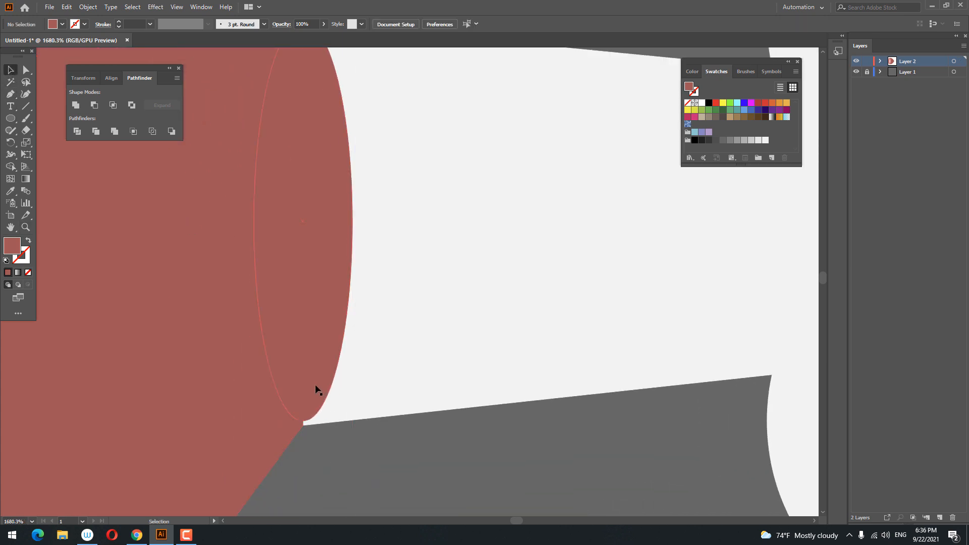
click(304, 419)
drag(303, 420, 304, 425)
scroll(305, 203, up, 5)
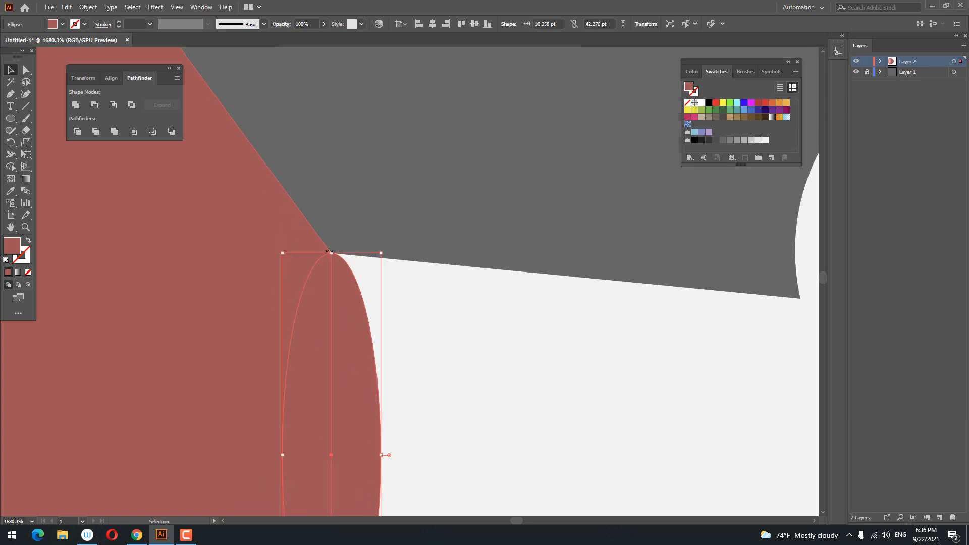
drag(331, 254, 332, 255)
Select the joint ellipse together with the dark meat body
click(370, 191)
drag(370, 191, 95, 305)
drag(165, 282, 401, 315)
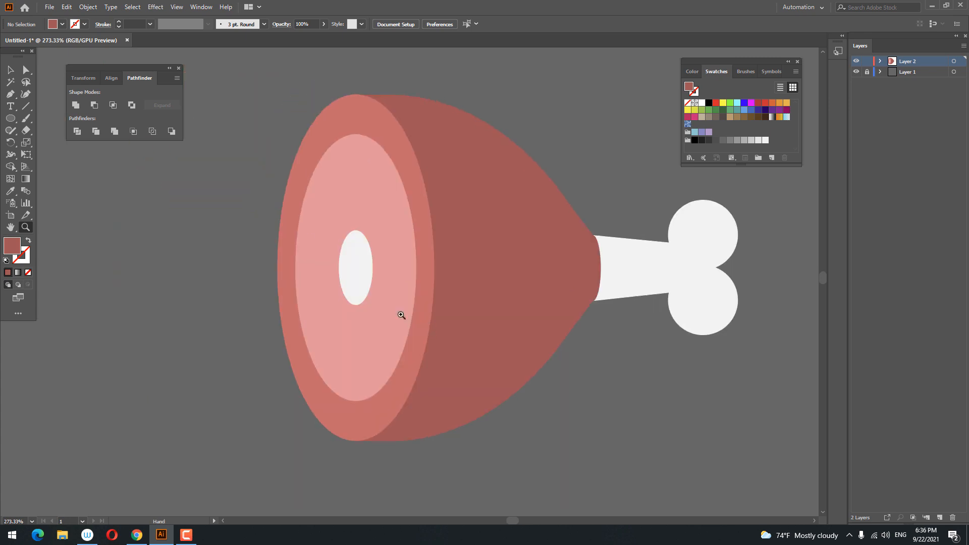
click(597, 277)
shift+click(525, 264)
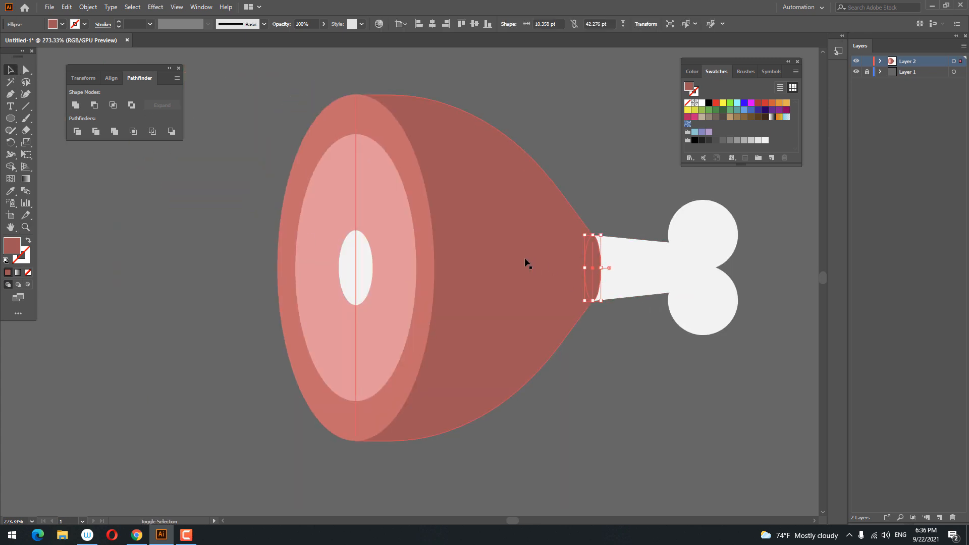
Unite the joint ellipse with the dark meat body using Pathfinder
click(73, 105)
drag(468, 383, 397, 395)
right_click(372, 299)
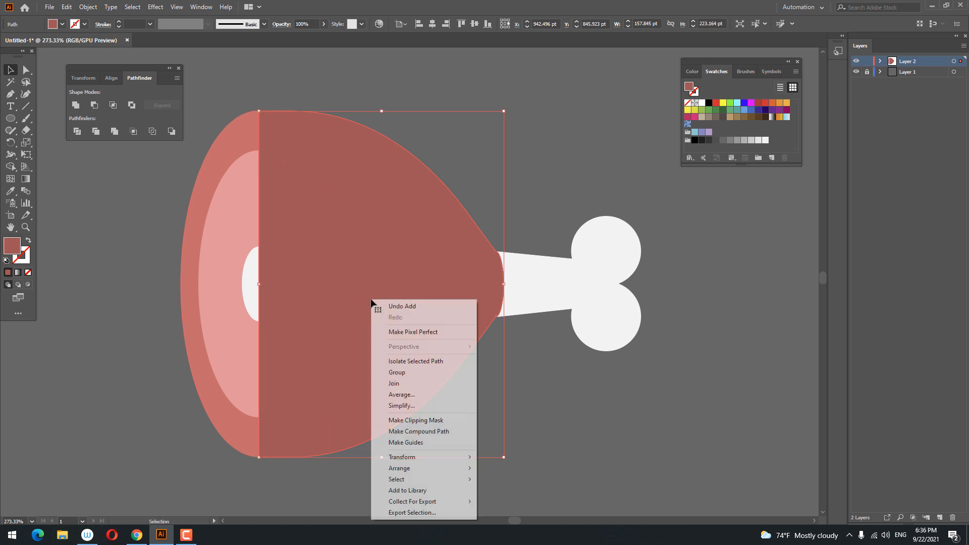
click(523, 334)
Send the bone behind the meat, then reselect the dark meat body
shift+click(541, 275)
right_click(541, 272)
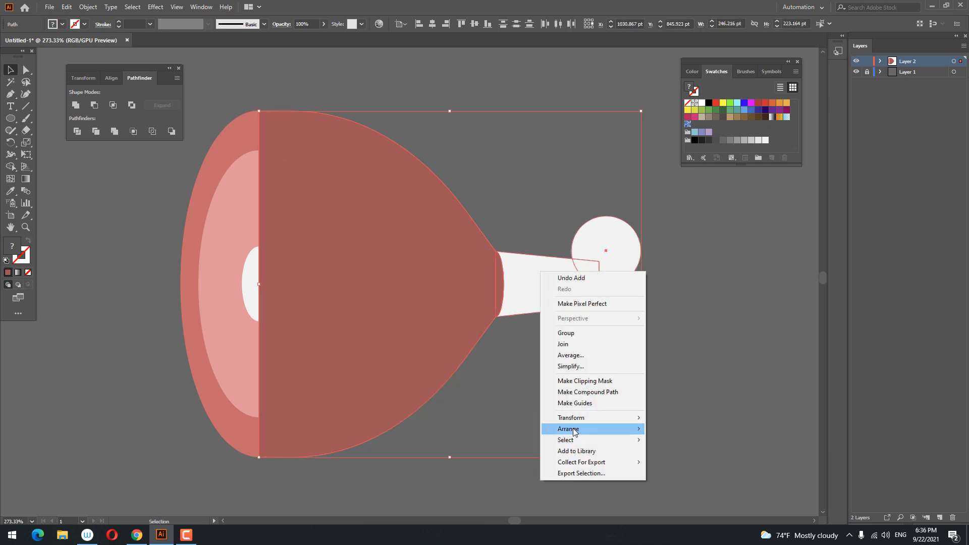
mouse_move(595, 429)
click(698, 463)
click(631, 374)
drag(631, 374, 652, 390)
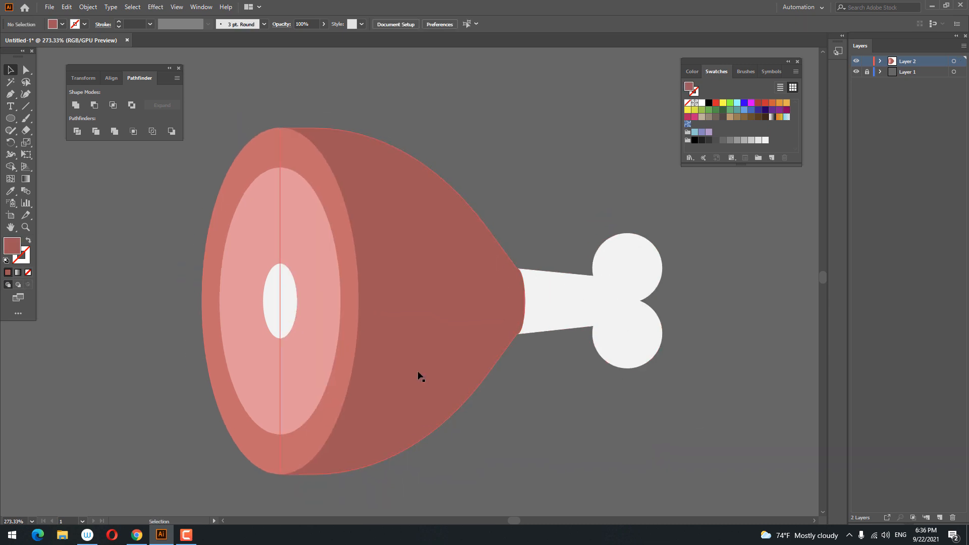
click(418, 375)
mouse_move(489, 418)
mouse_down()
mouse_move(514, 408)
mouse_move(508, 418)
mouse_up()
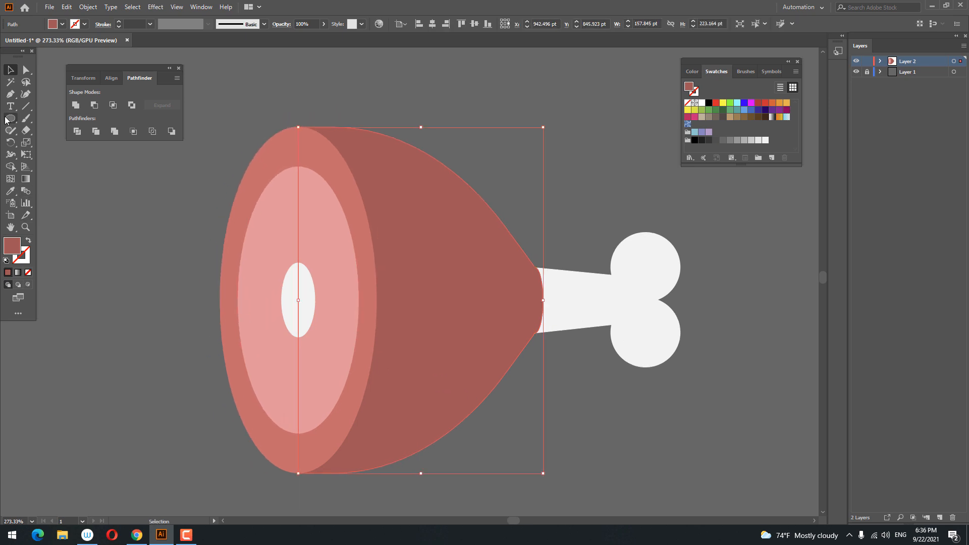
click(8, 119)
click(11, 72)
Paste a copy of the meat body in front and darken its fill
click(66, 7)
click(76, 56)
click(67, 7)
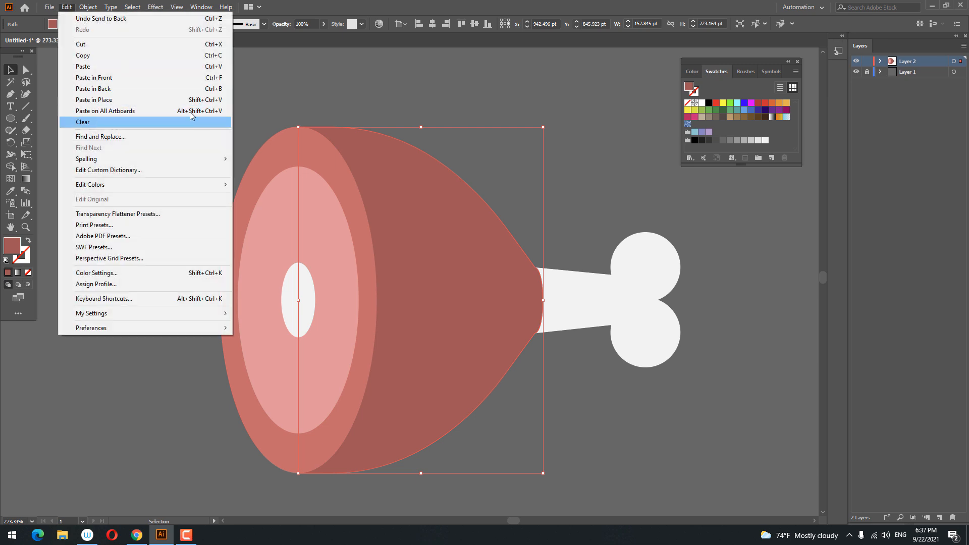
click(101, 77)
drag(426, 332, 425, 332)
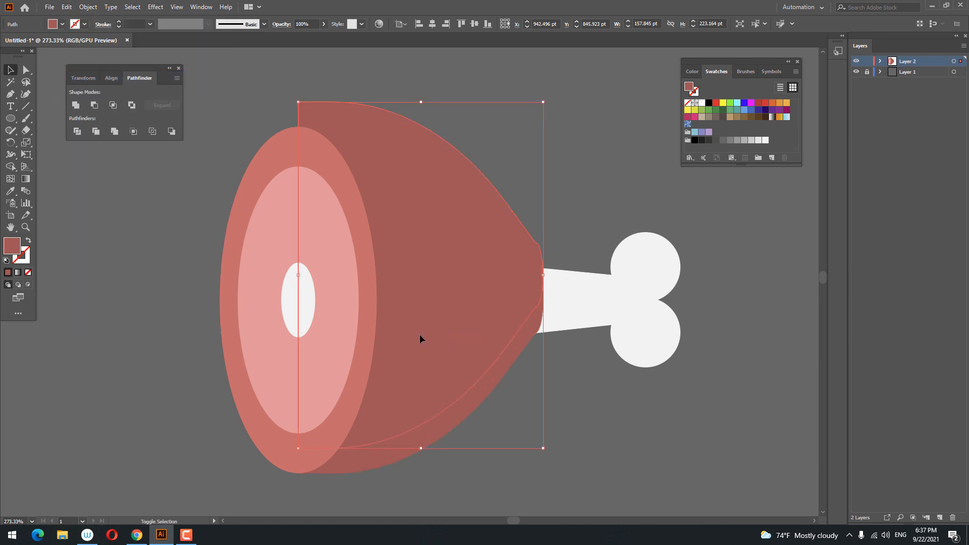
double_click(13, 247)
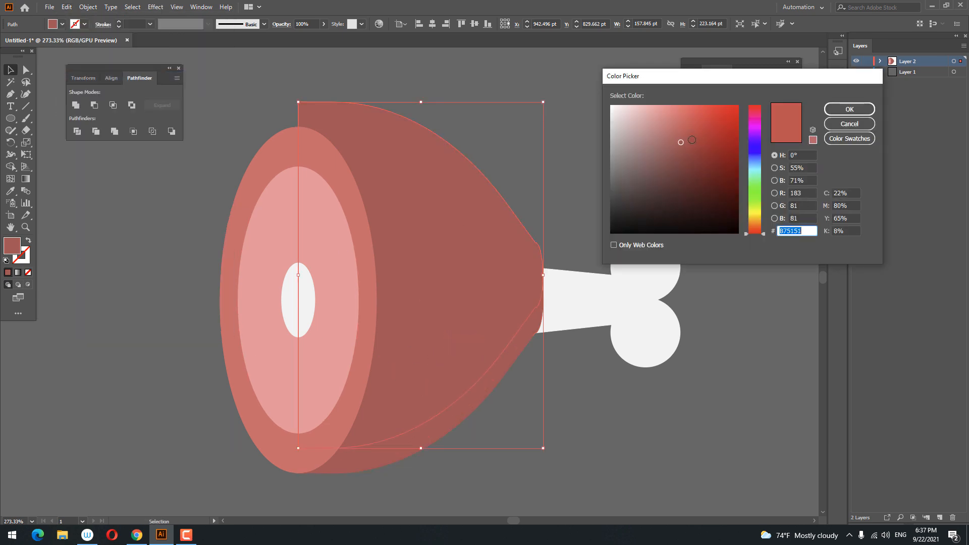
click(827, 110)
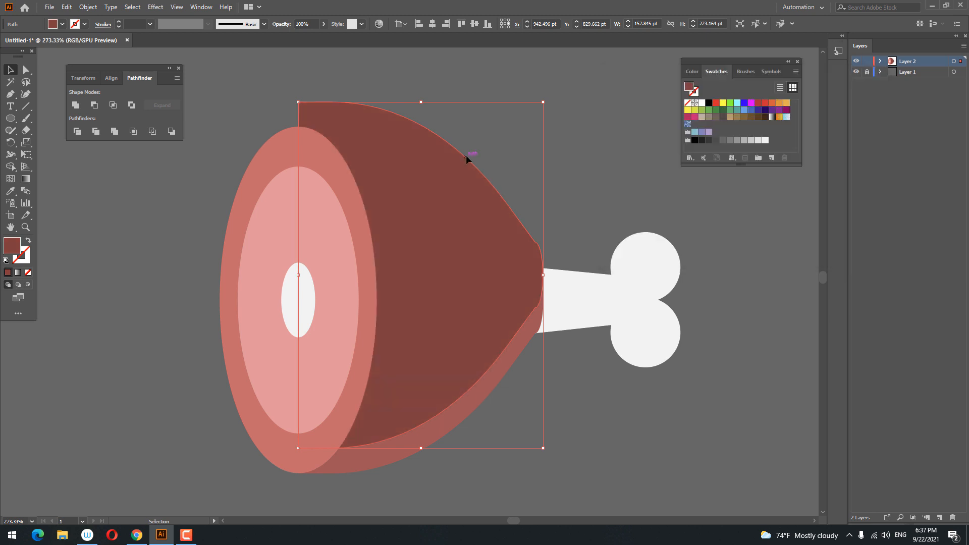
Paste another copy, move it up, enlarge it, and select it with the original
click(67, 7)
click(89, 55)
click(67, 7)
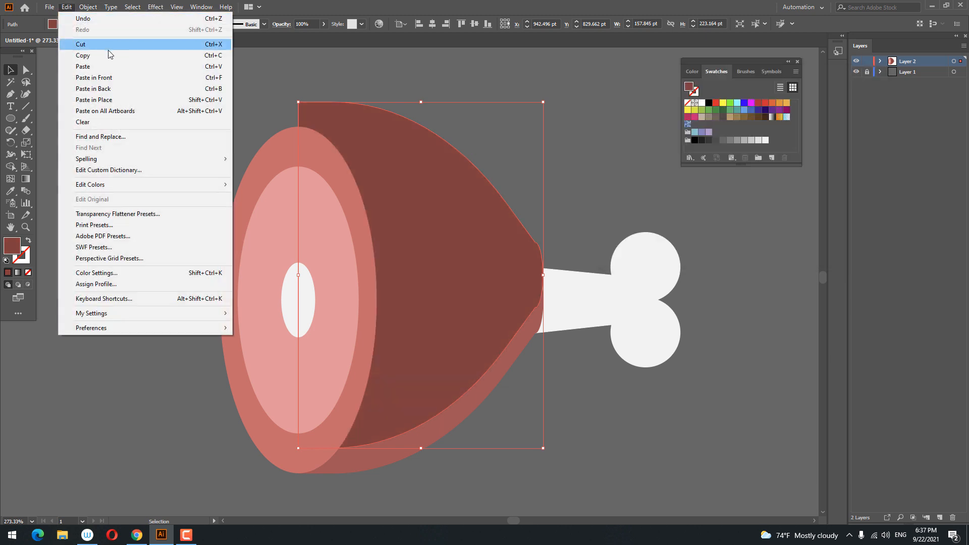
click(108, 78)
drag(441, 292, 440, 253)
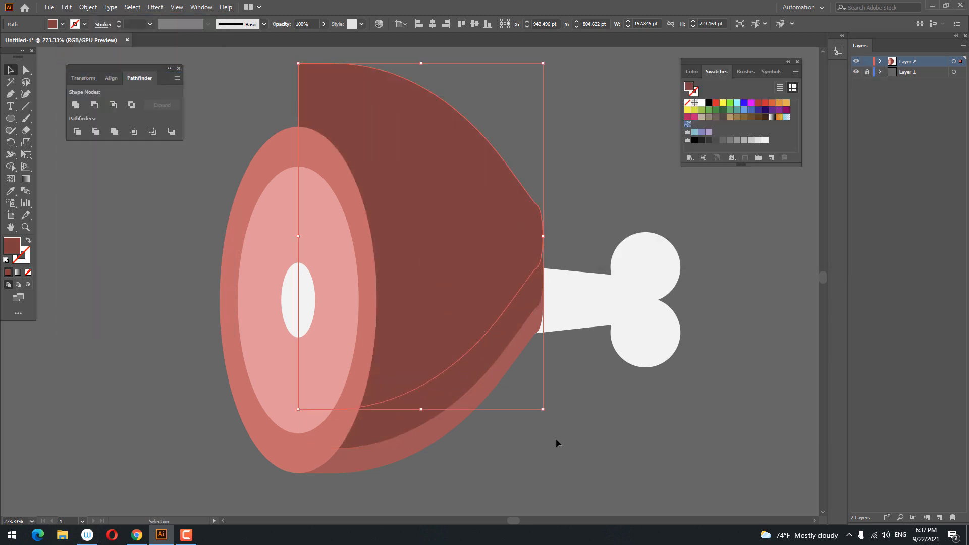
drag(544, 409, 558, 430)
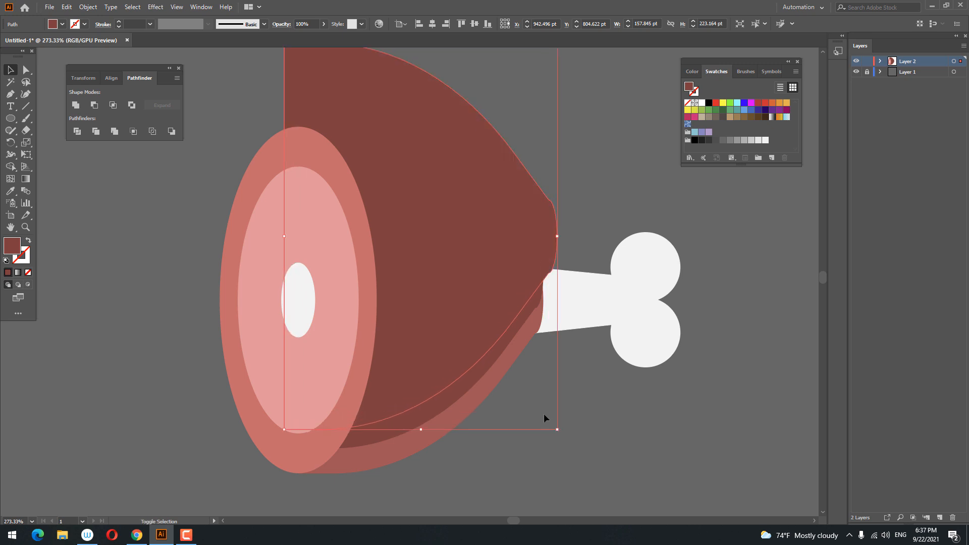
drag(475, 327, 465, 317)
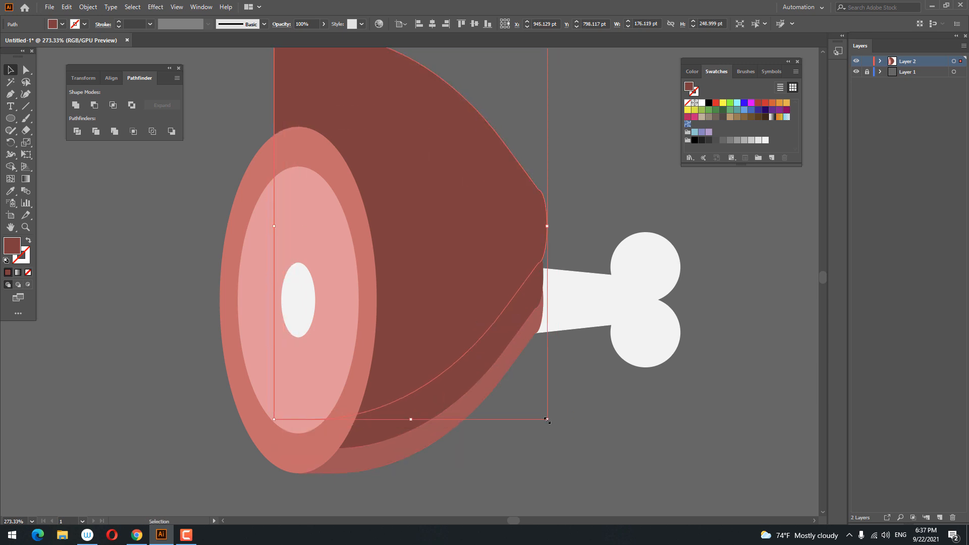
drag(547, 420, 555, 432)
shift+click(469, 385)
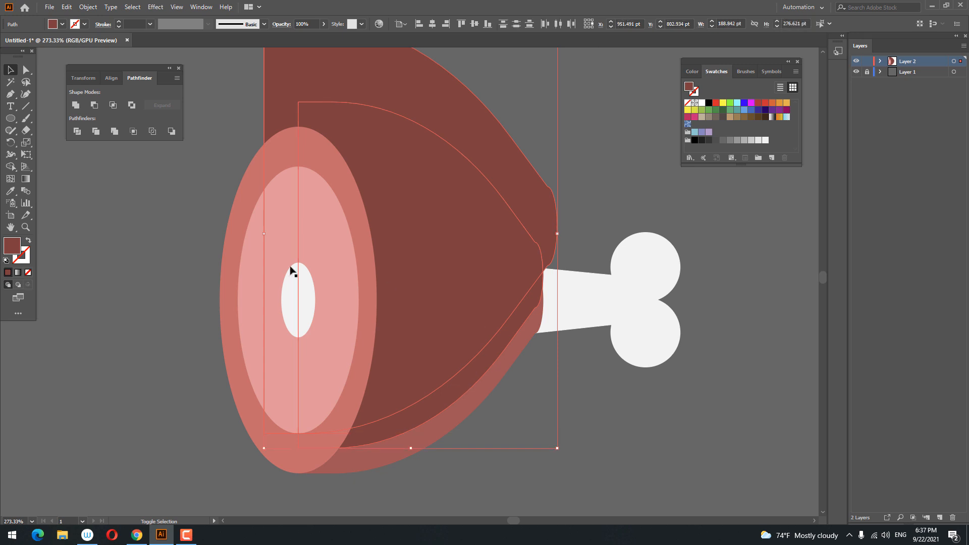
Divide the overlapping shapes, ungroup them, and delete the unwanted outer pieces
click(74, 131)
right_click(497, 259)
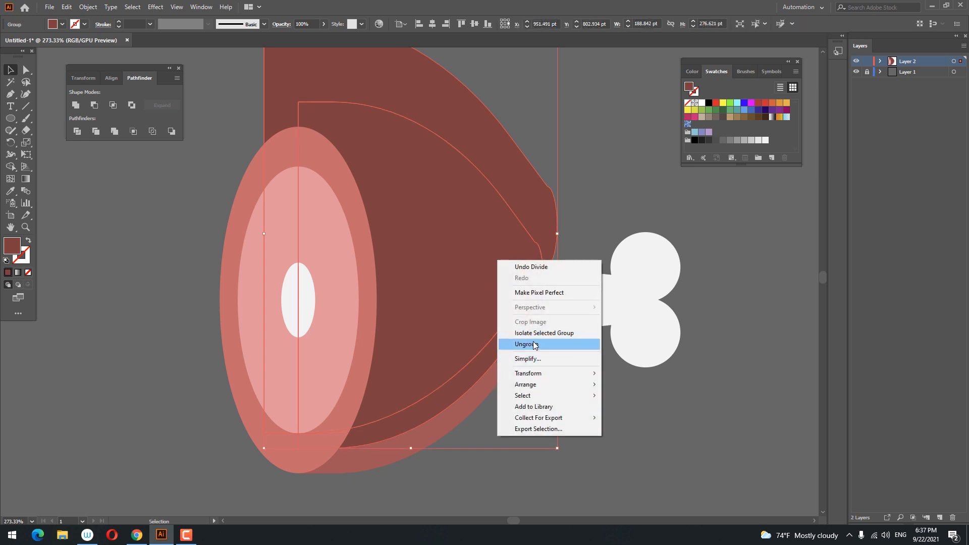
click(537, 345)
click(503, 248)
key(Delete)
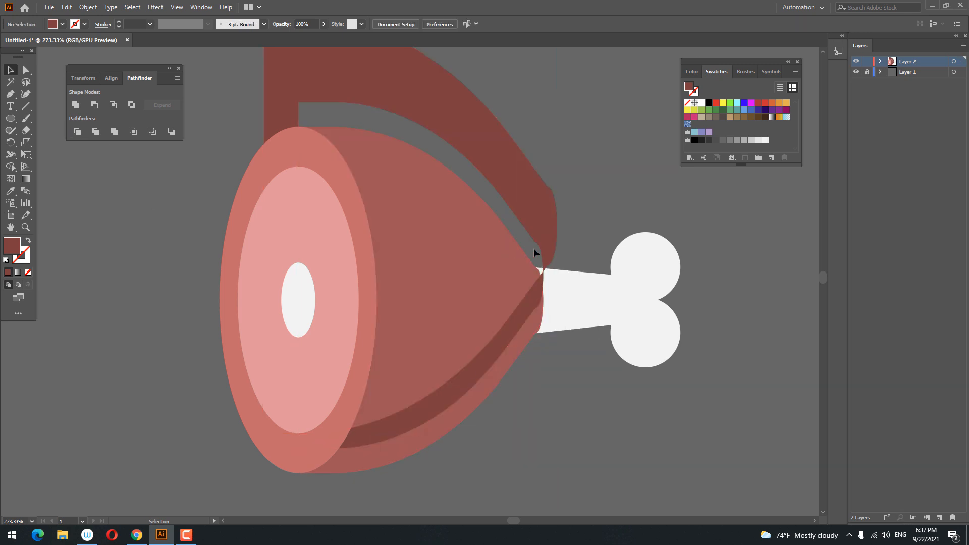
click(549, 201)
key(Delete)
click(545, 290)
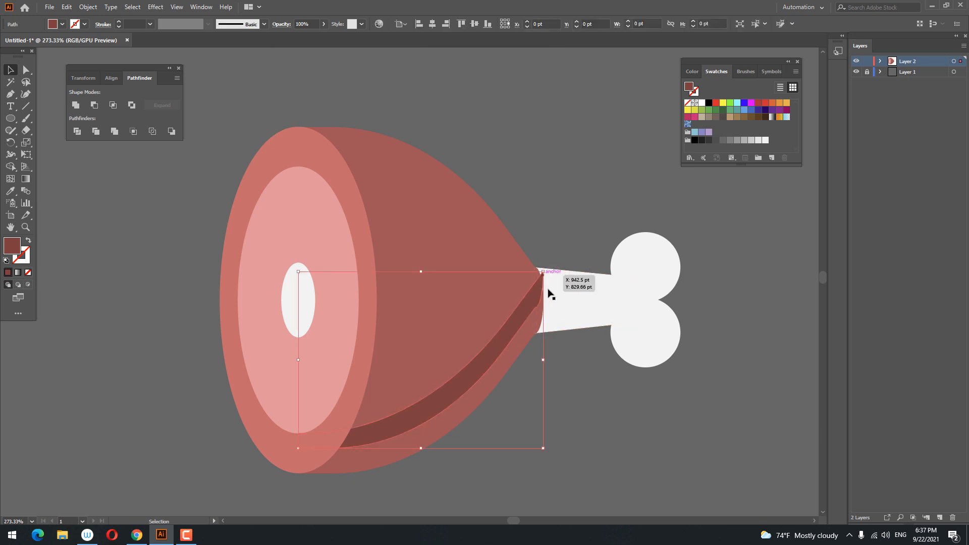
Zoom in on the meat-bone junction and isolate the dark shading band
click(573, 419)
click(542, 303)
key(z)
drag(570, 309, 605, 312)
click(26, 74)
click(556, 233)
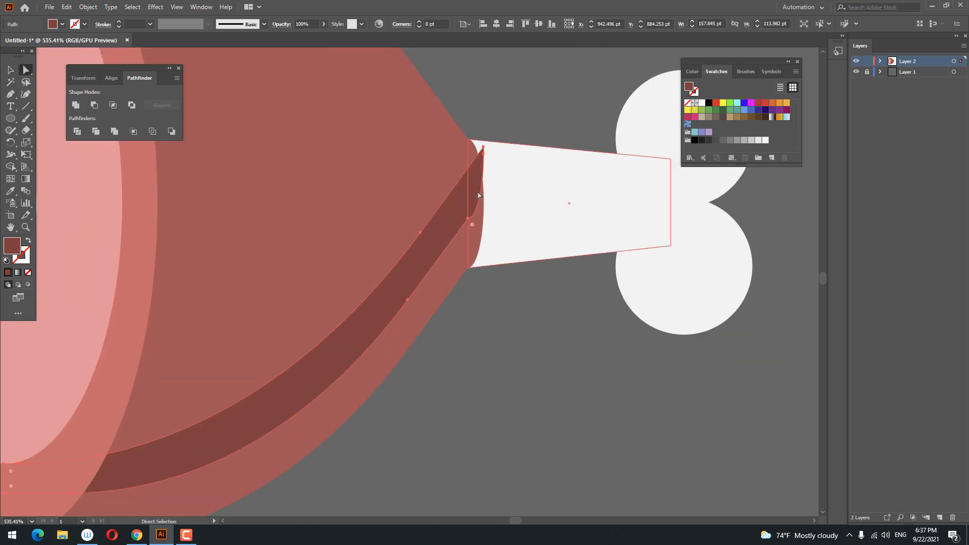
click(473, 215)
key(v)
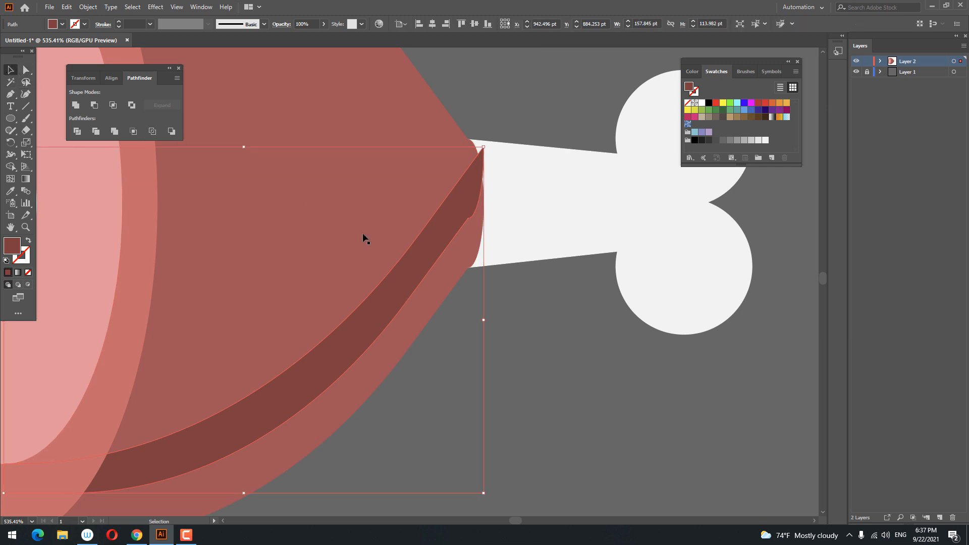
double_click(386, 292)
key(a)
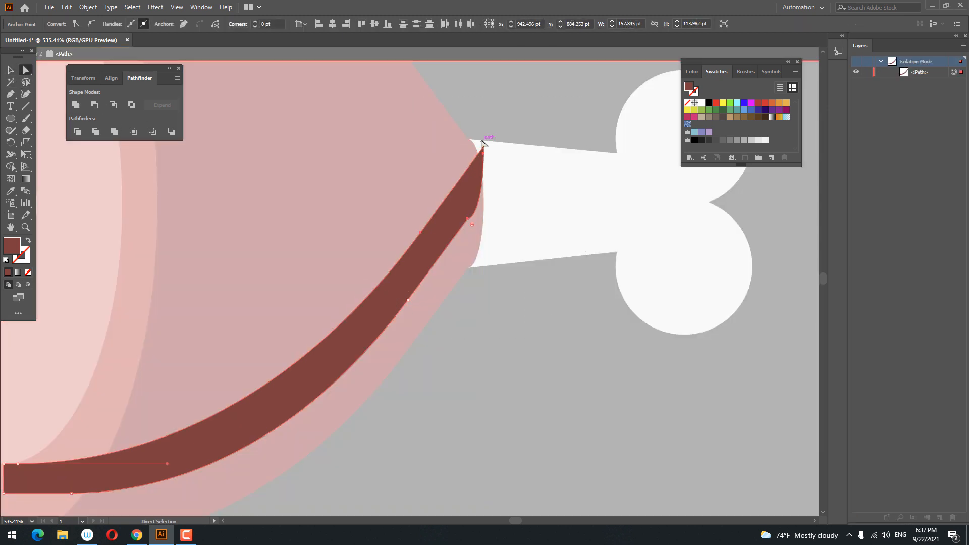
Pull the band's top anchor down and left, then exit isolation mode
drag(478, 152, 459, 190)
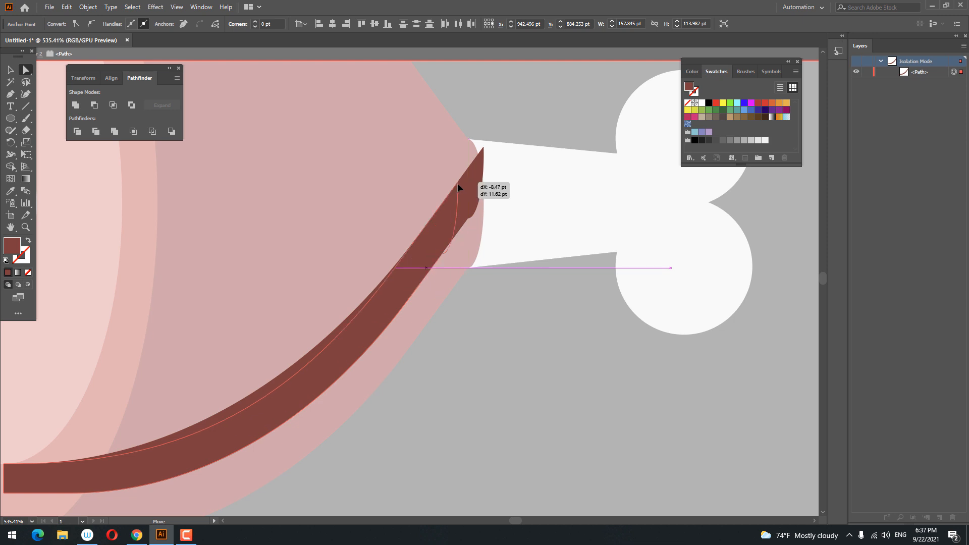
drag(437, 409, 612, 306)
double_click(625, 305)
drag(643, 275, 567, 322)
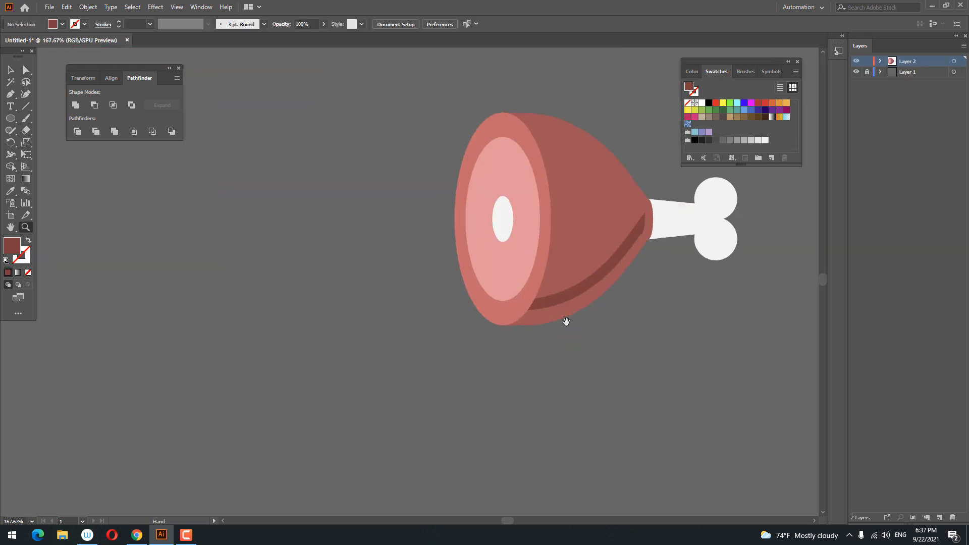
drag(608, 202, 407, 344)
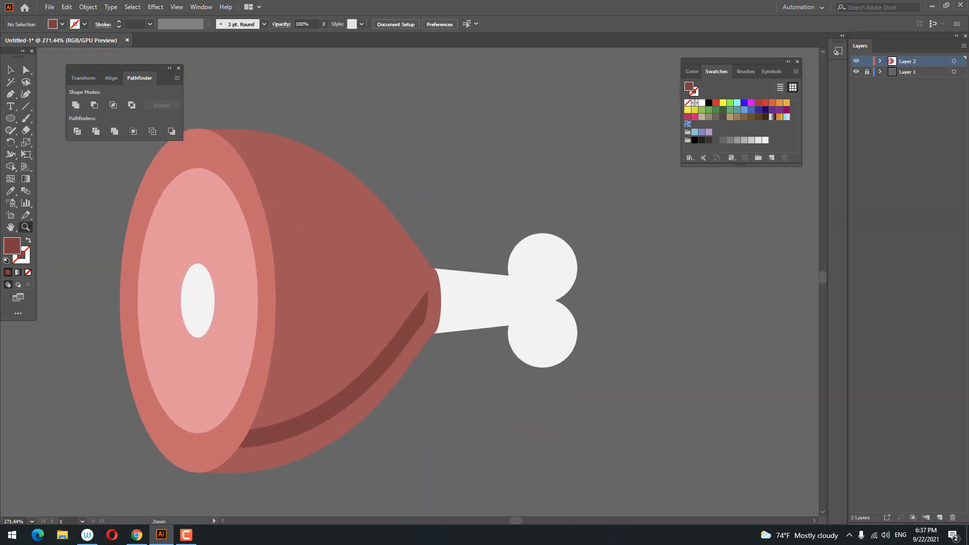
Draw a highlight oval on the upper meat, give it the rim colour, and tilt it
mouse_move(352, 207)
mouse_down()
mouse_move(375, 210)
mouse_move(358, 212)
mouse_up()
key(i)
click(219, 265)
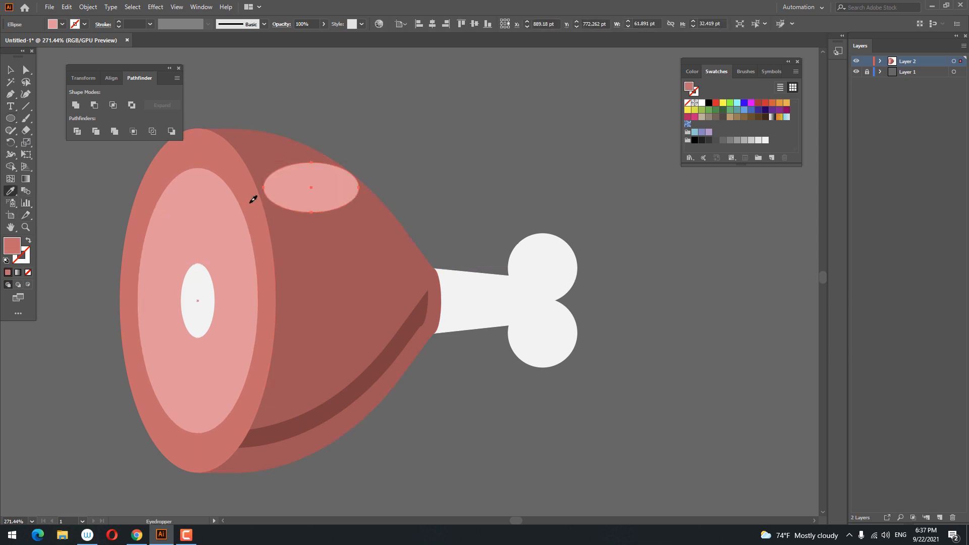
click(253, 197)
key(v)
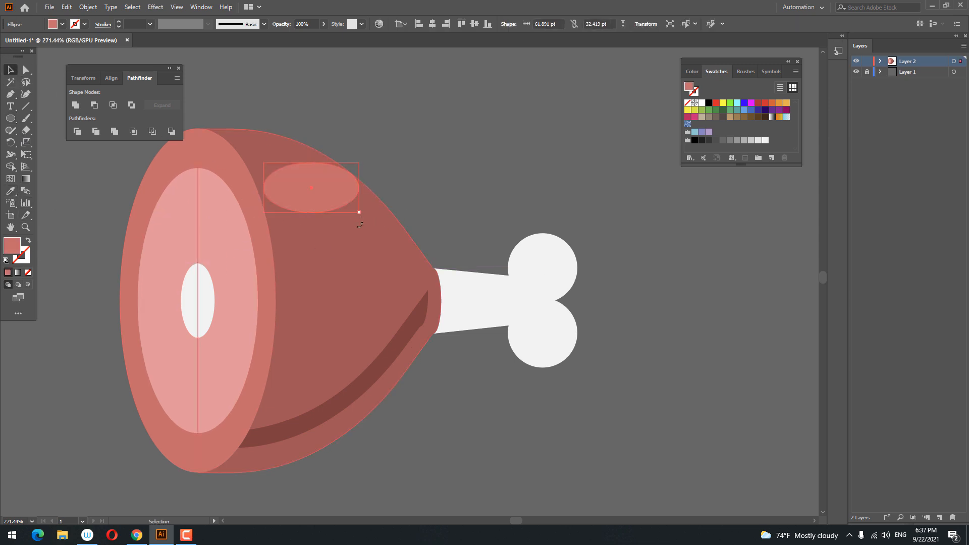
drag(345, 246, 344, 247)
Zoom in on the bone and select only the bone shaft
click(411, 158)
drag(419, 155, 297, 306)
click(346, 301)
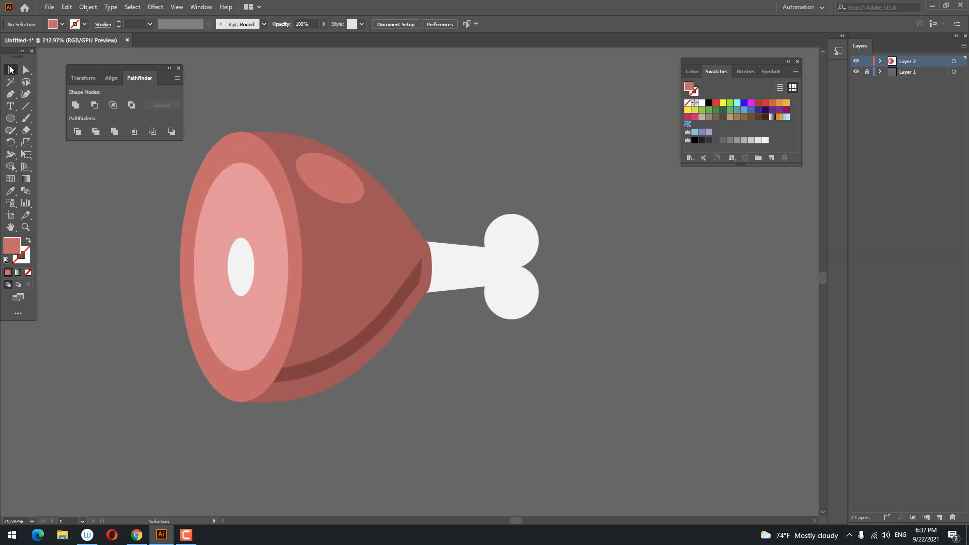
drag(446, 166, 447, 166)
click(579, 283)
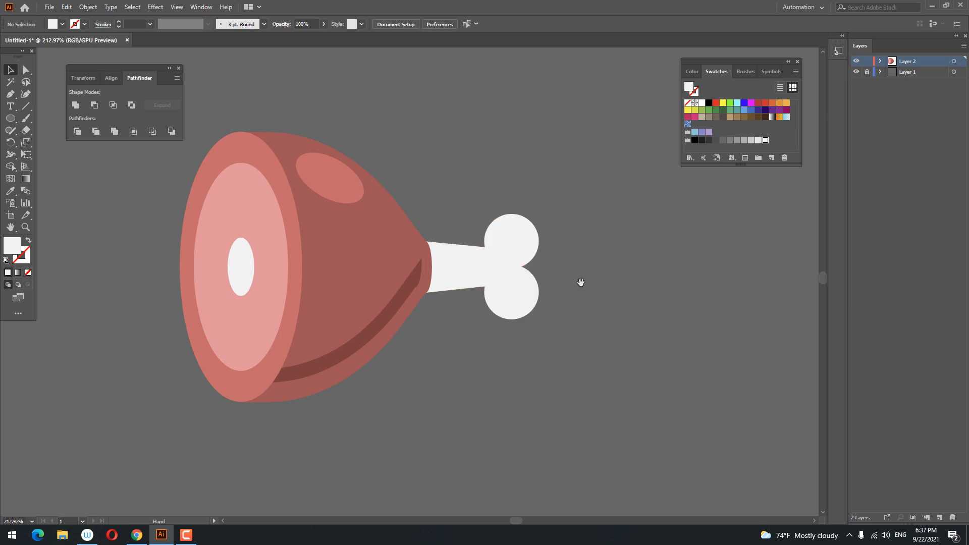
drag(580, 283, 557, 289)
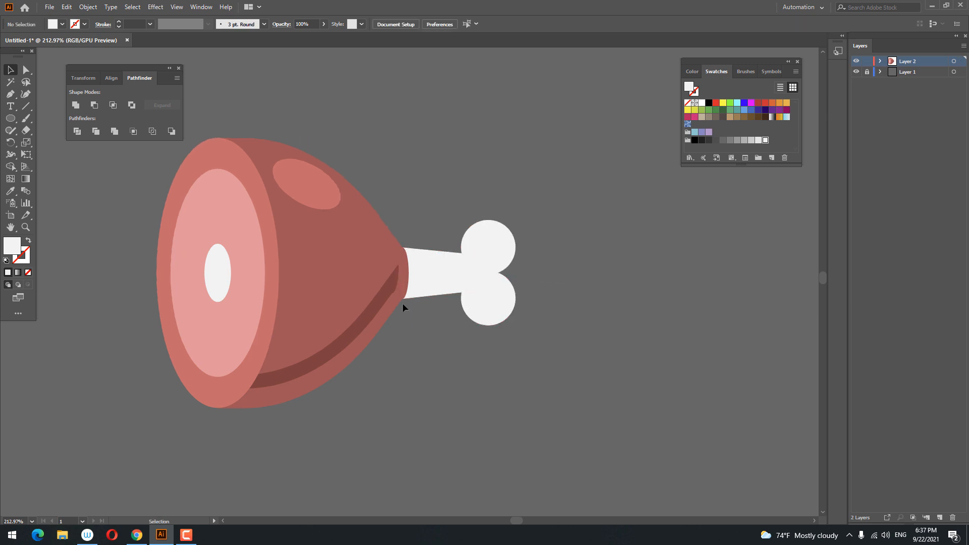
click(445, 280)
key(z)
drag(587, 329, 661, 384)
click(10, 70)
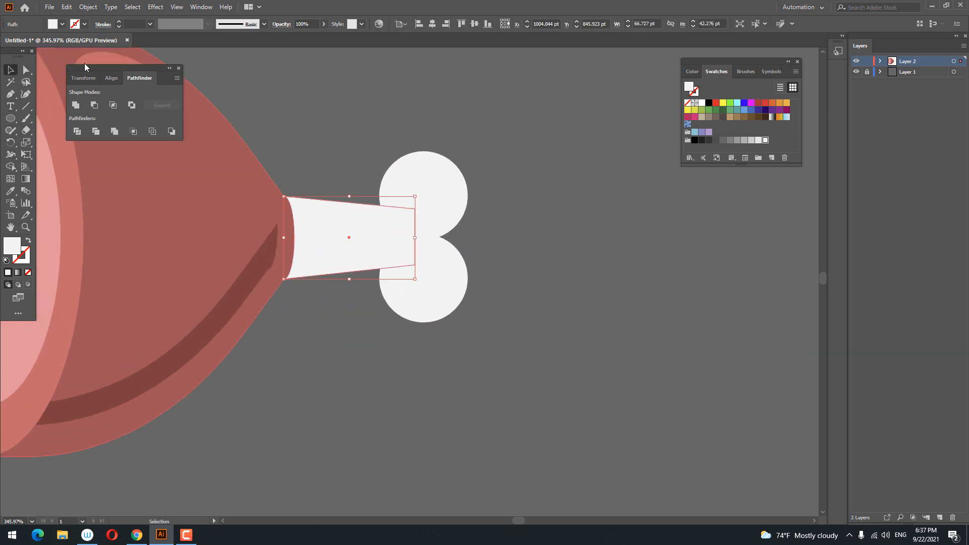
Paste a copy of the shaft in front and squash it into a thin strip
click(66, 7)
click(96, 56)
click(68, 7)
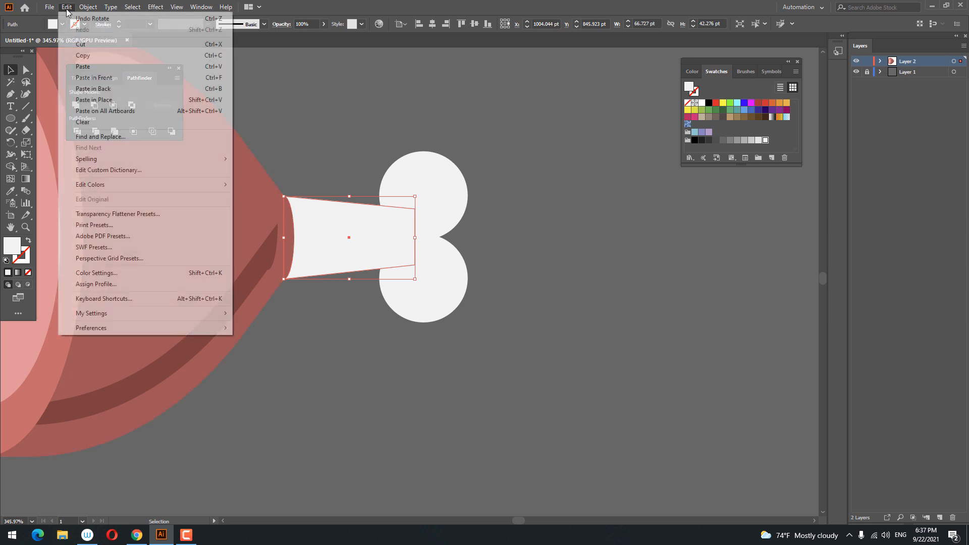
click(110, 77)
drag(350, 282, 352, 252)
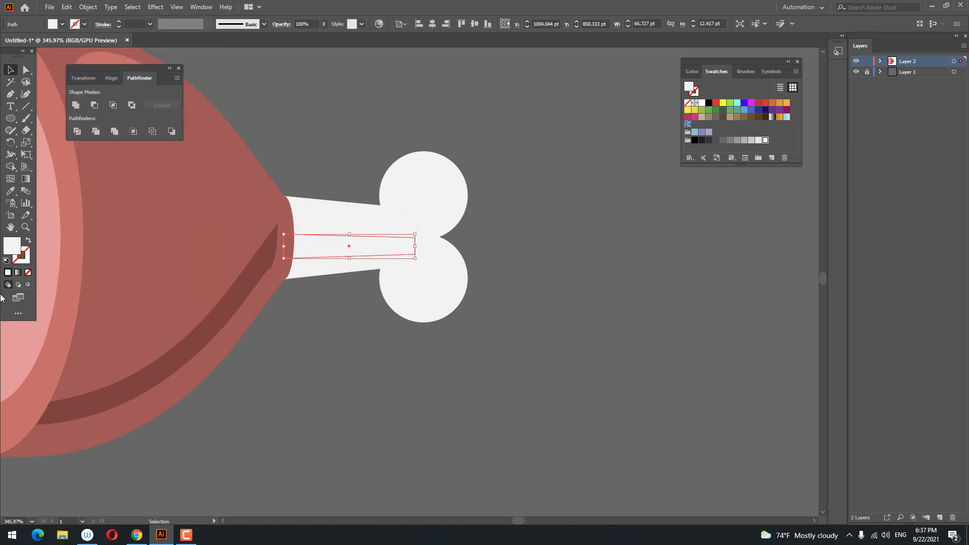
Fill the strip with light grey, giving a 66.7 × 12.5 pt highlight
double_click(13, 248)
click(831, 108)
click(758, 142)
click(694, 362)
scroll(694, 362, down, 3)
click(10, 119)
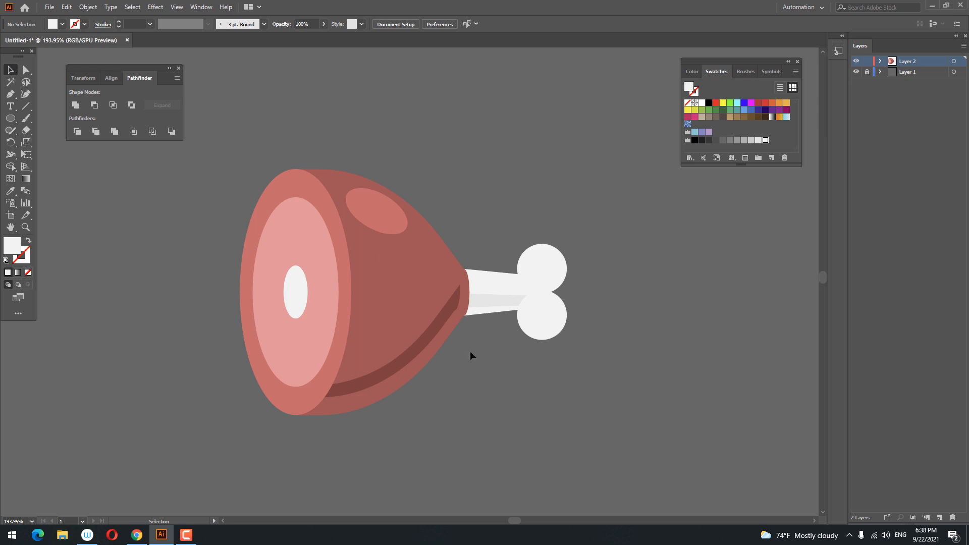
Select all the drumstick artwork and group it together
key(ctrl+a)
right_click(497, 345)
click(541, 376)
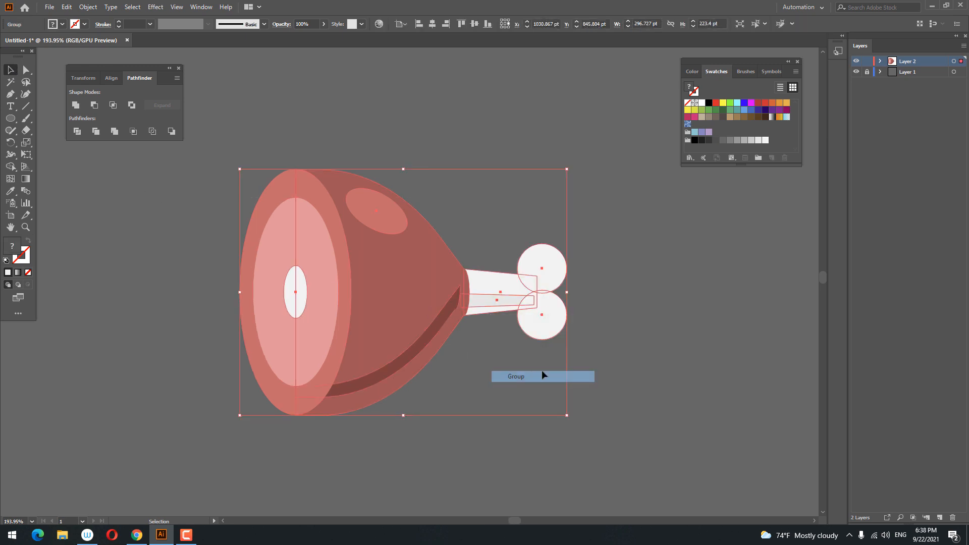
click(572, 428)
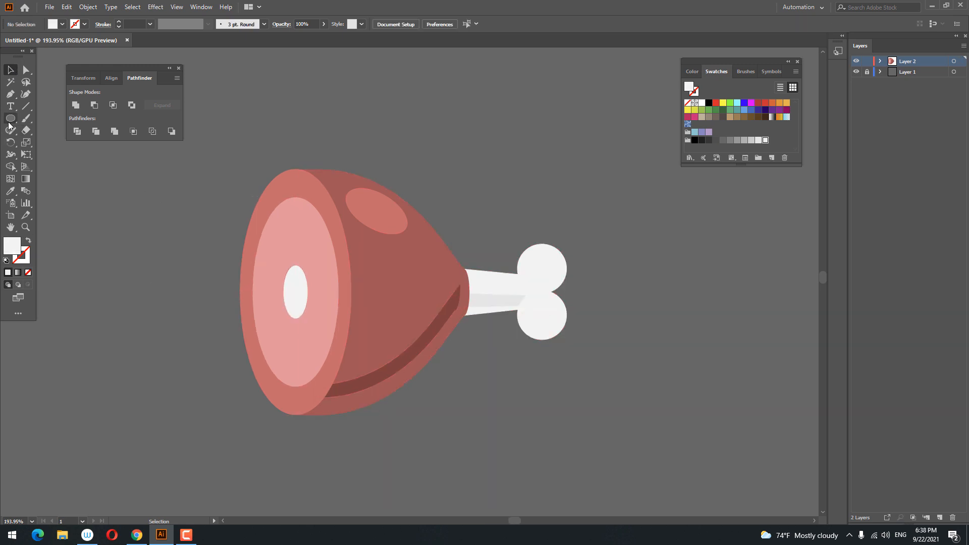
Draw a flat ellipse below the drumstick and fill it black
drag(288, 416, 572, 442)
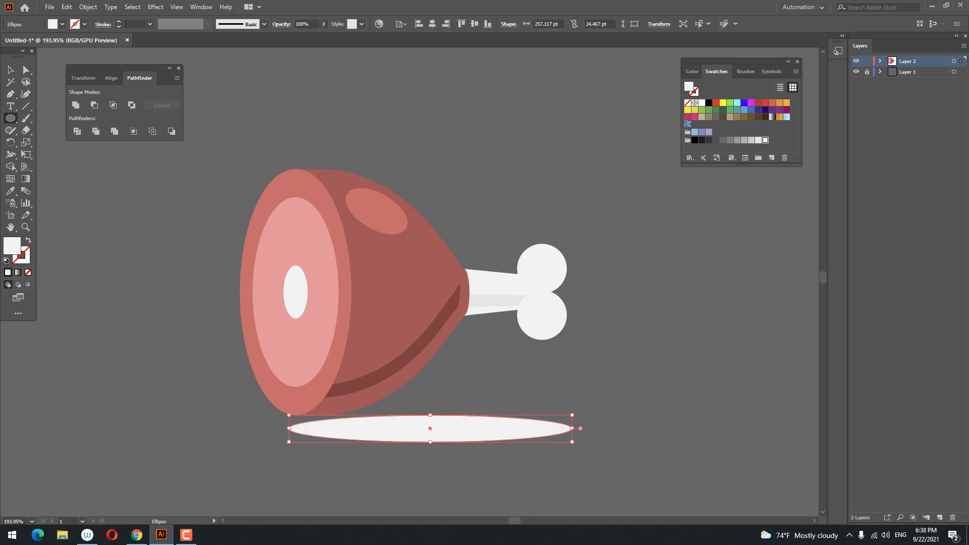
double_click(13, 246)
drag(626, 189, 606, 240)
click(835, 112)
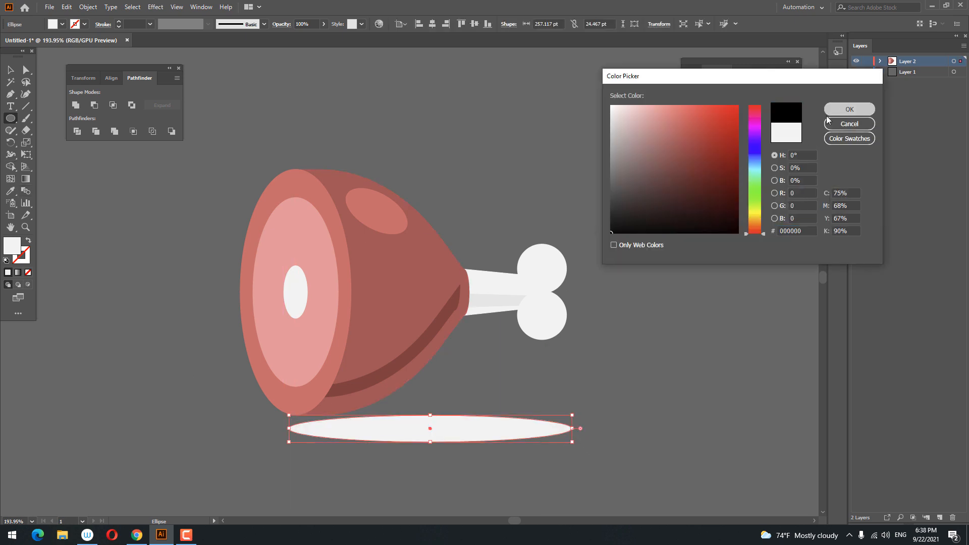
Move the black ellipse under the meat, widen it to 313.141 × 24.467 pt, and send it to the back
click(14, 69)
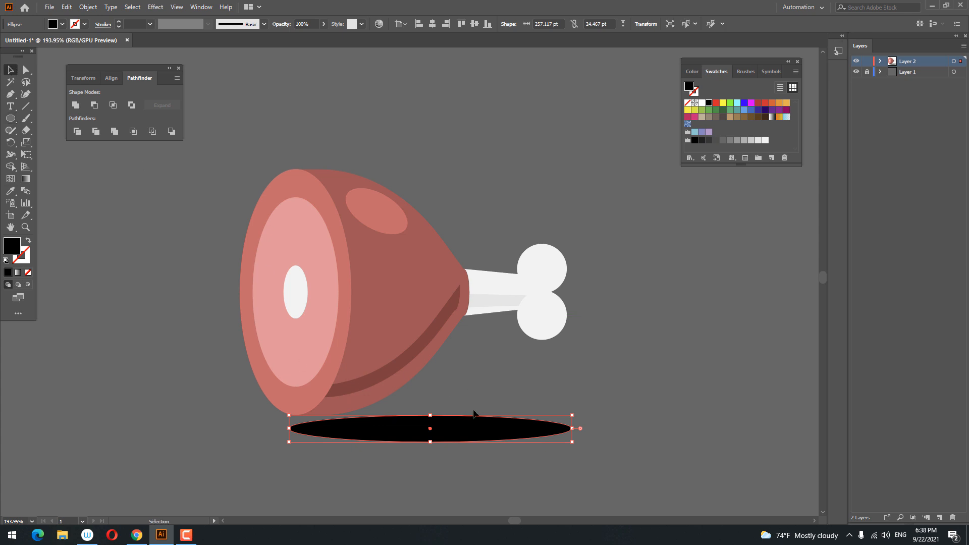
click(547, 327)
drag(492, 429, 434, 415)
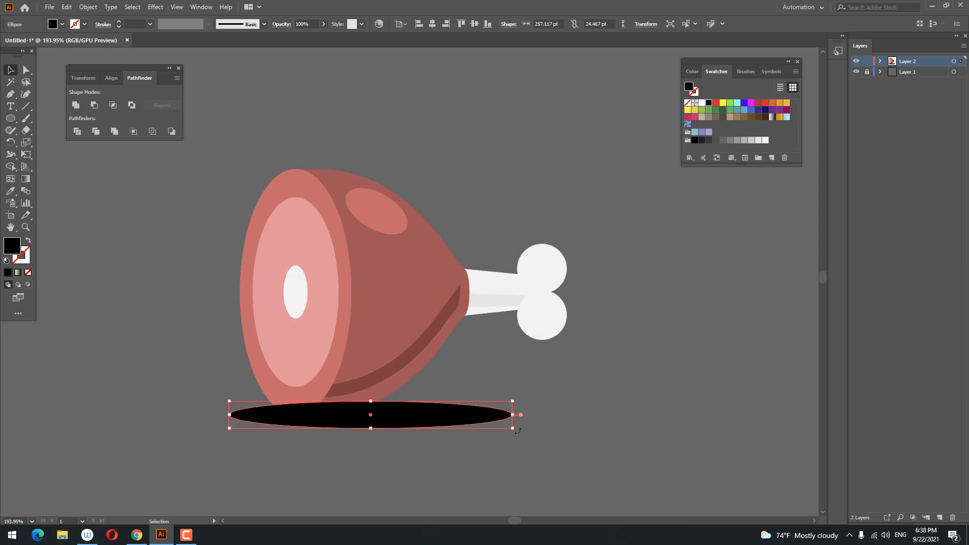
drag(514, 414, 574, 414)
right_click(424, 418)
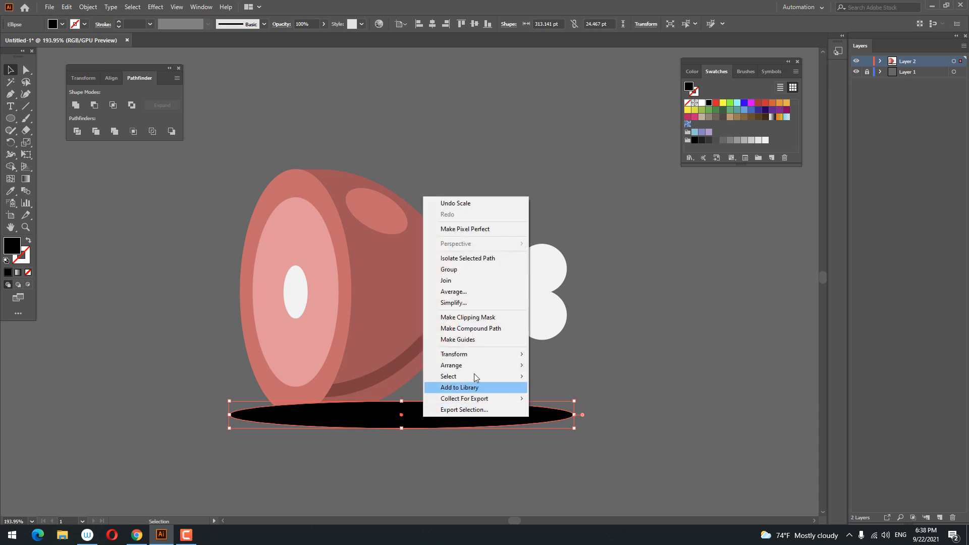
mouse_move(474, 365)
click(562, 396)
click(554, 327)
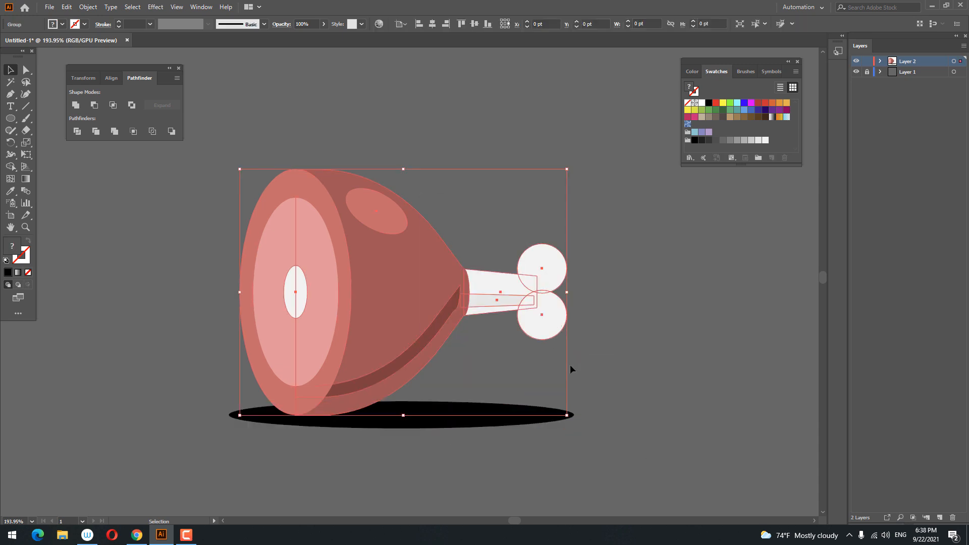
Rotate the drumstick group clockwise and move it down onto the shadow ellipse
drag(574, 420, 558, 480)
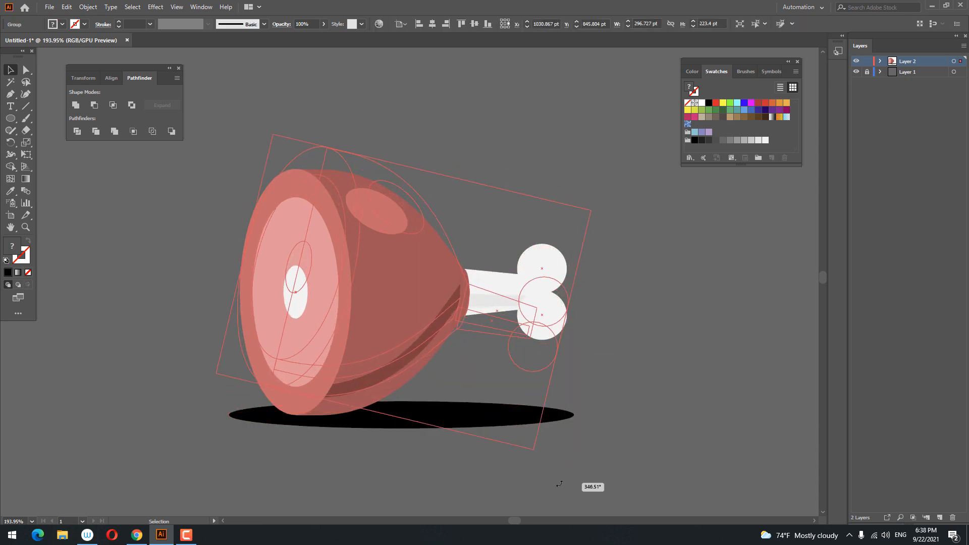
click(558, 480)
drag(514, 317, 513, 337)
drag(570, 163, 586, 187)
click(649, 296)
drag(416, 335, 422, 340)
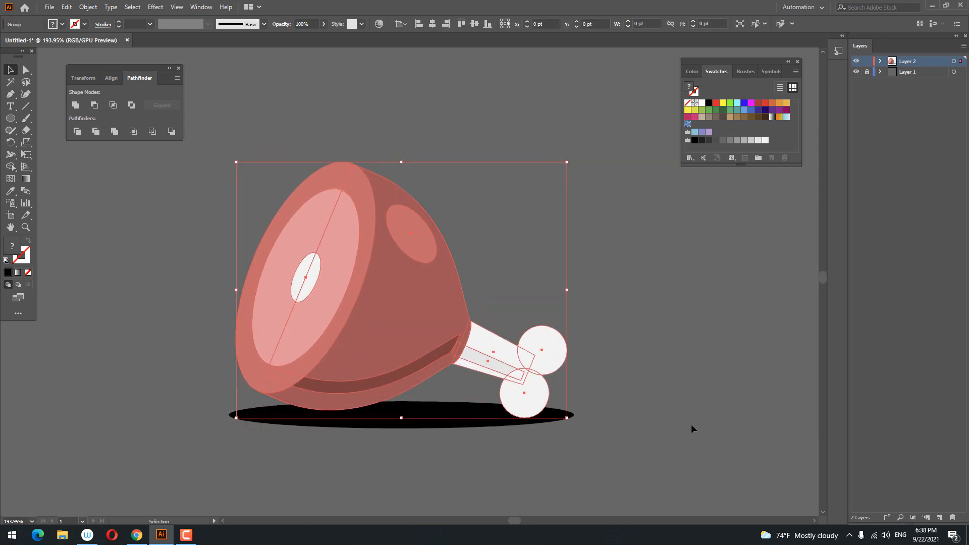
Rotate the drumstick slightly back and nudge it to rest over the shadow
click(651, 425)
click(539, 380)
drag(572, 161, 572, 154)
click(618, 231)
drag(420, 286, 415, 296)
click(646, 313)
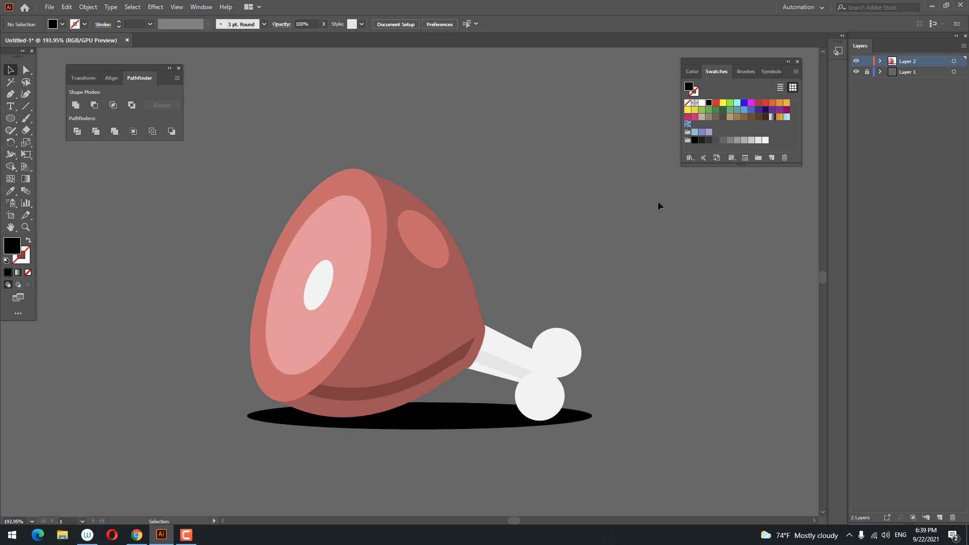